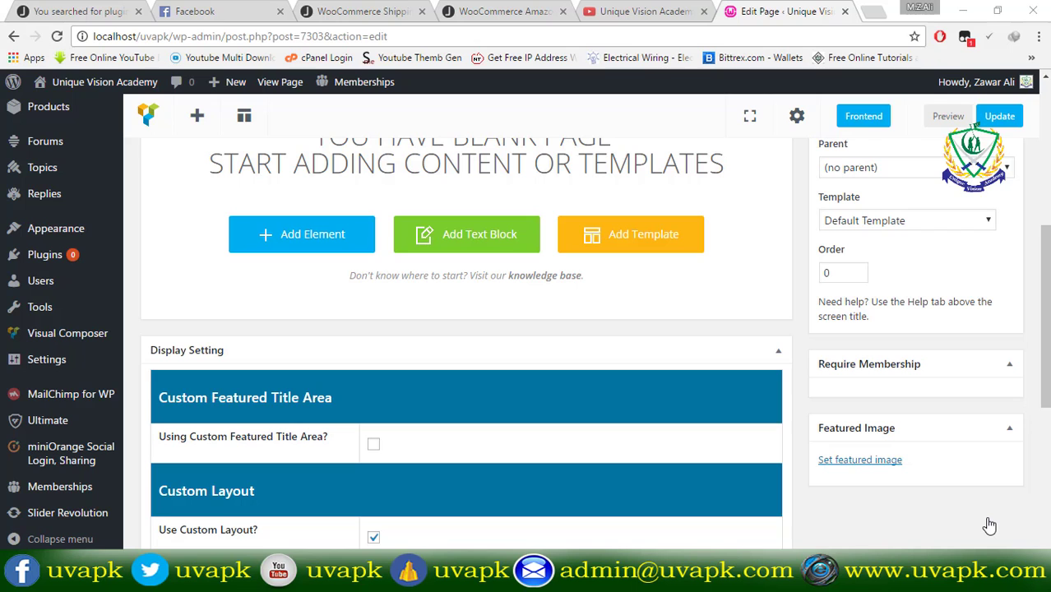
Add a Message Box element to the blank page in the Visual Composer editor.
{"action": "scroll", "coordinate": [989, 525], "scroll_direction": "up", "scroll_amount": 3}
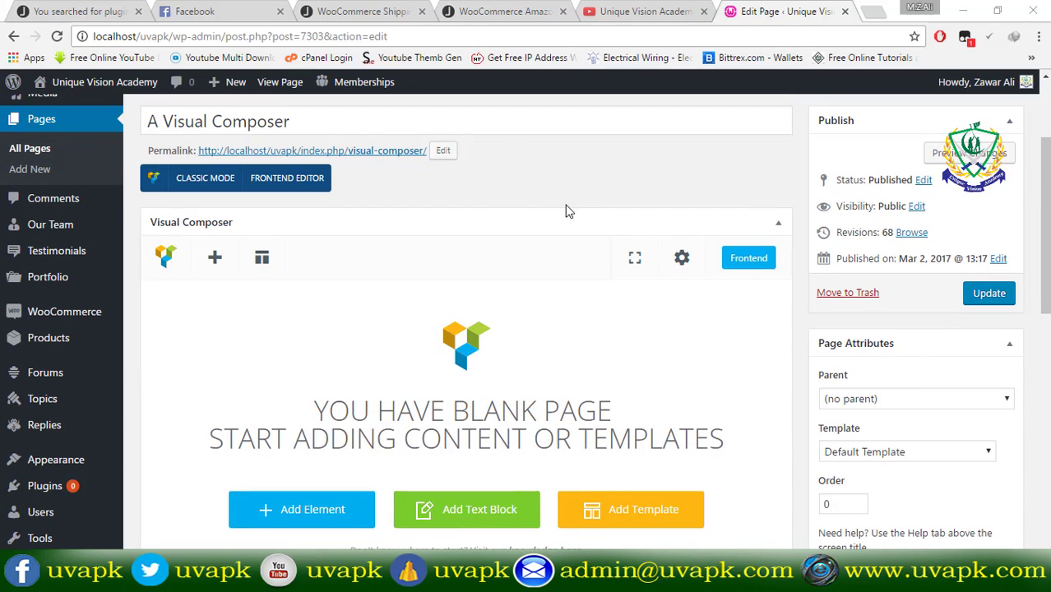
{"action": "left_click", "coordinate": [223, 262]}
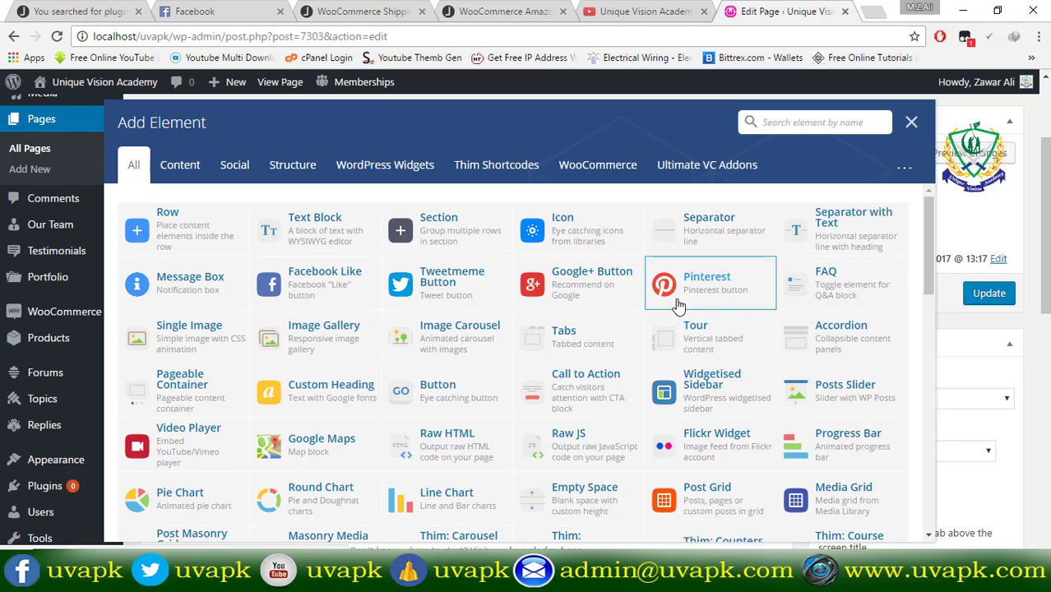
{"action": "left_click", "coordinate": [232, 305]}
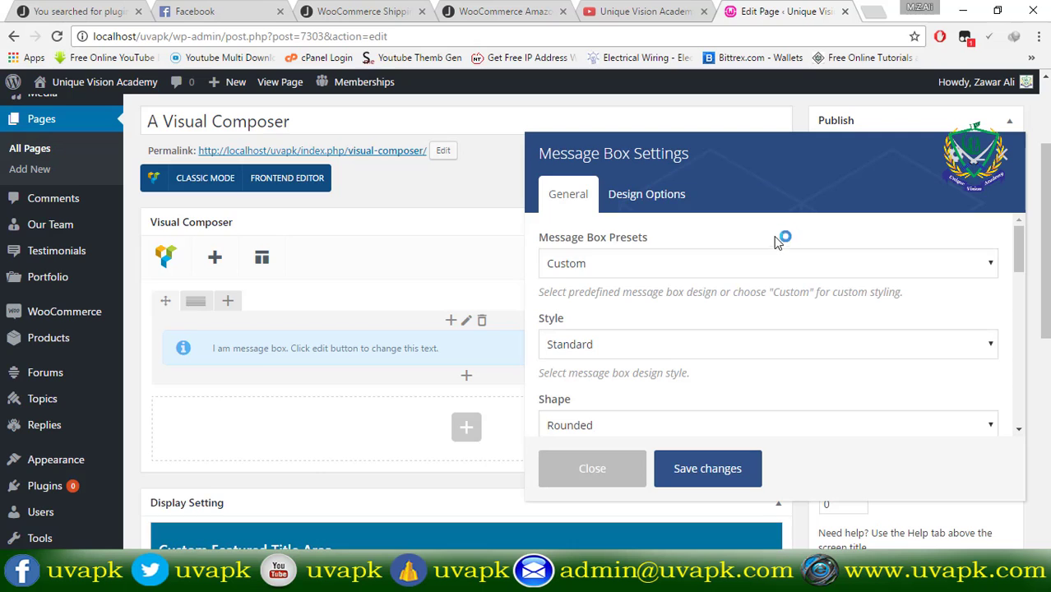
Check the message box's style options without changing the style, and set its shape to Round.
{"action": "scroll", "coordinate": [779, 239], "scroll_direction": "down", "scroll_amount": 1}
{"action": "left_click", "coordinate": [758, 283]}
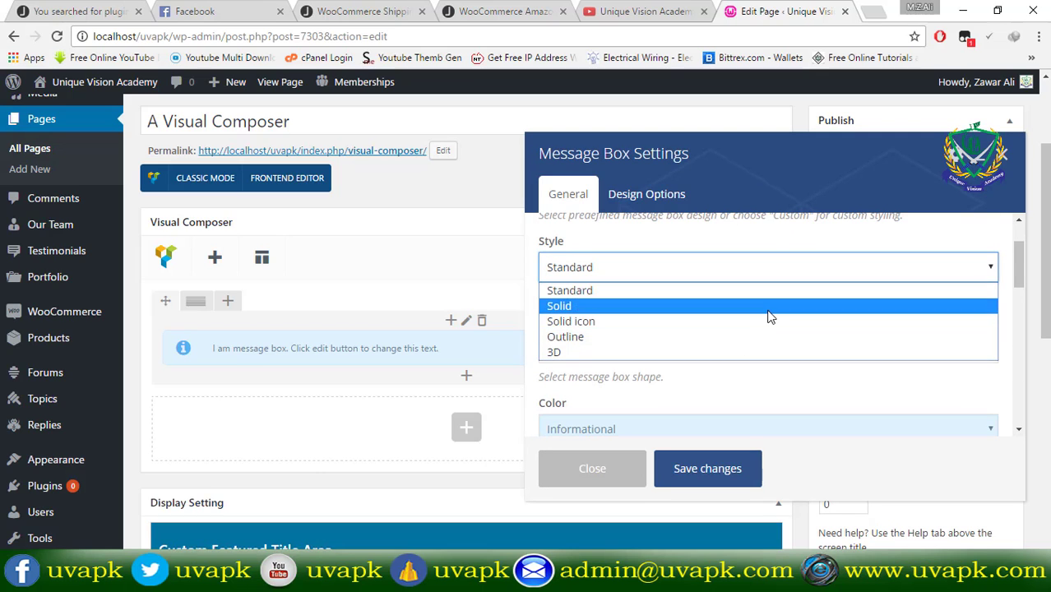
{"action": "left_click", "coordinate": [770, 239]}
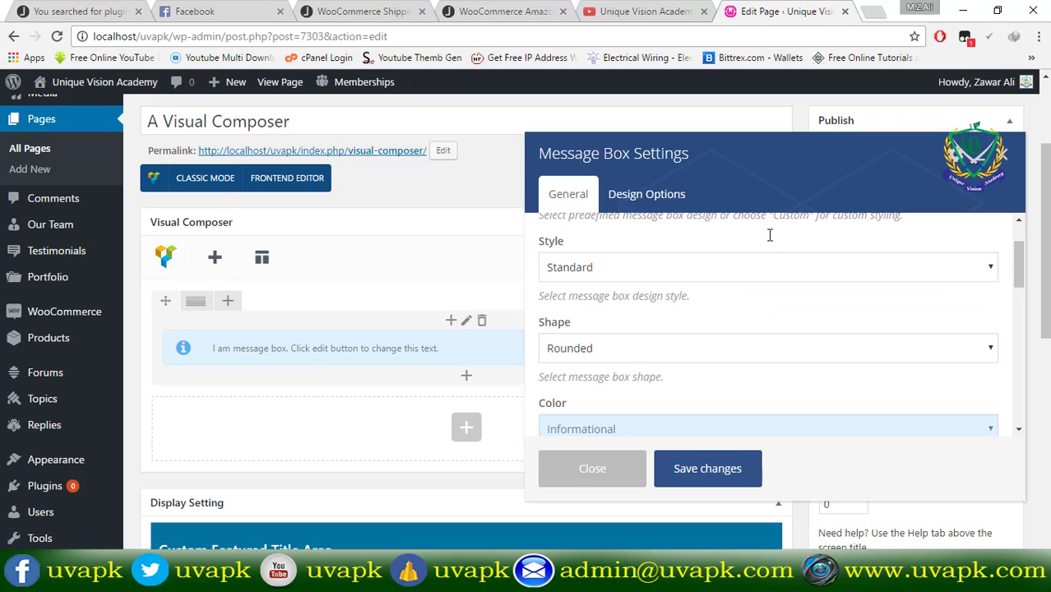
{"action": "scroll", "coordinate": [746, 321], "scroll_direction": "down", "scroll_amount": 1}
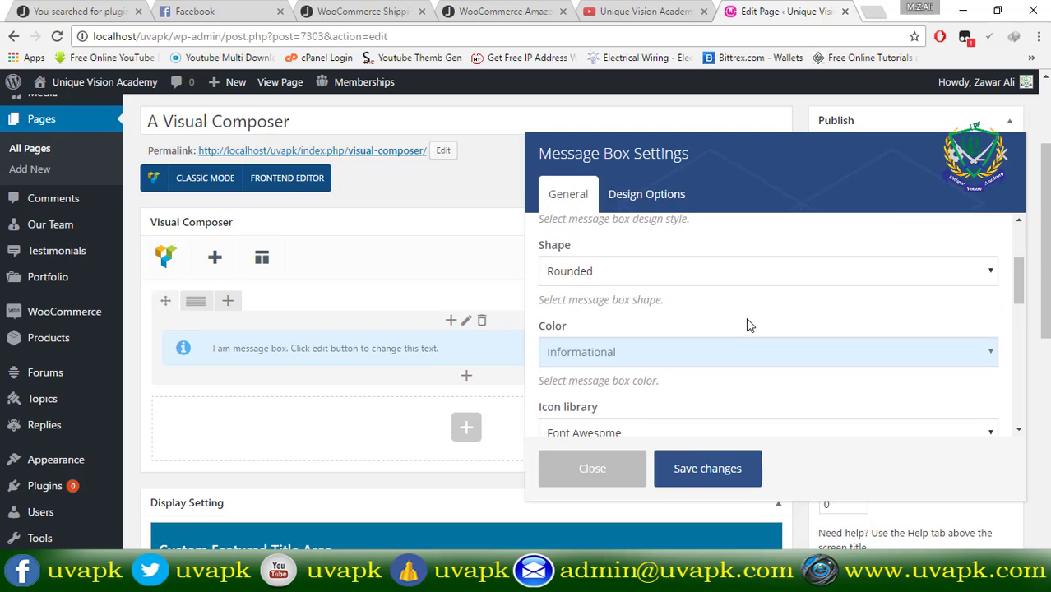
{"action": "left_click", "coordinate": [753, 271]}
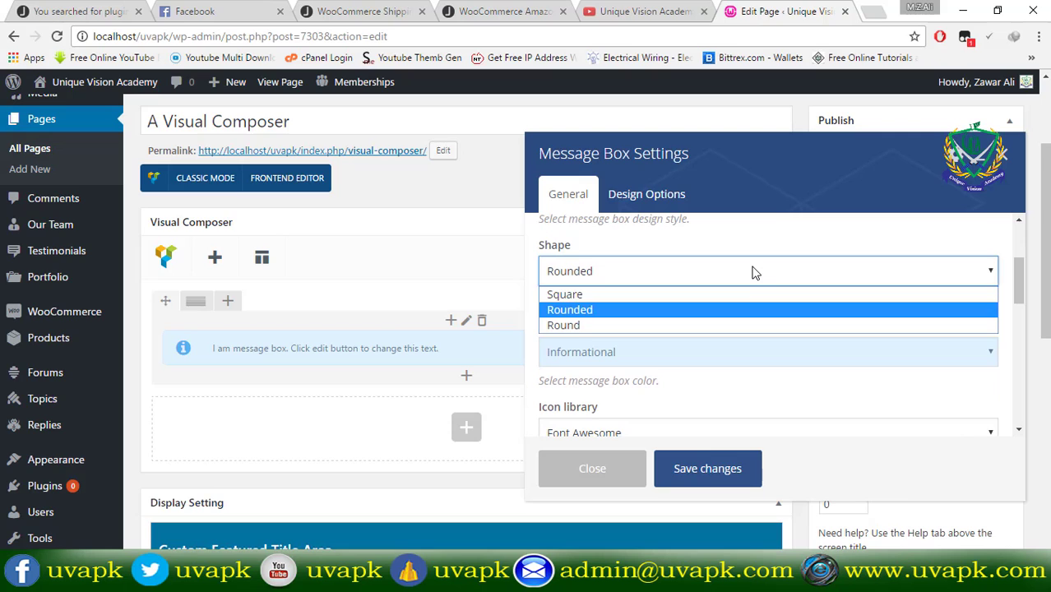
{"action": "left_click", "coordinate": [694, 337]}
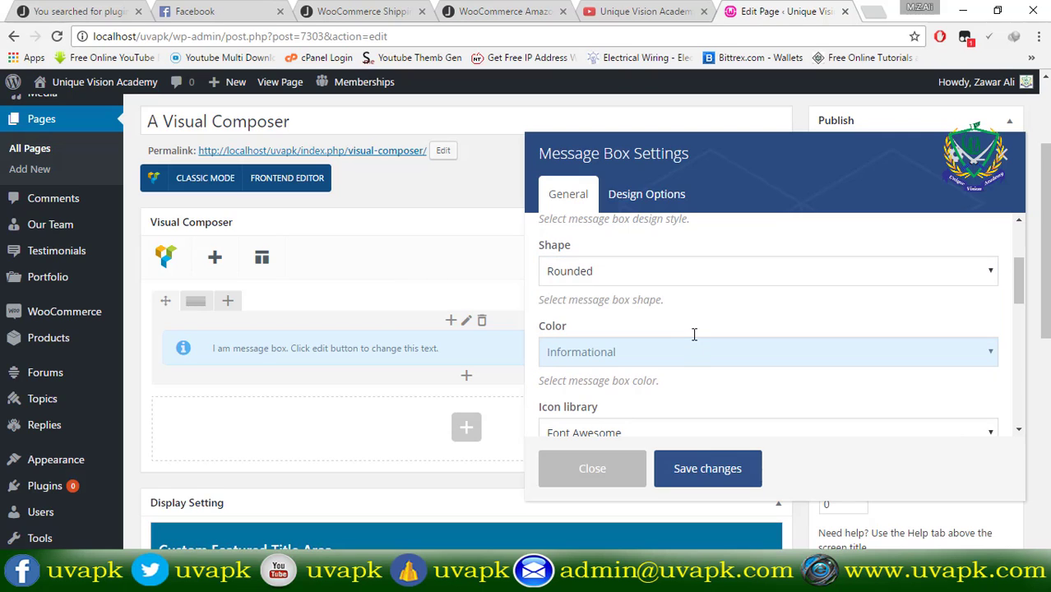
{"action": "left_click", "coordinate": [695, 280]}
{"action": "left_click", "coordinate": [649, 321]}
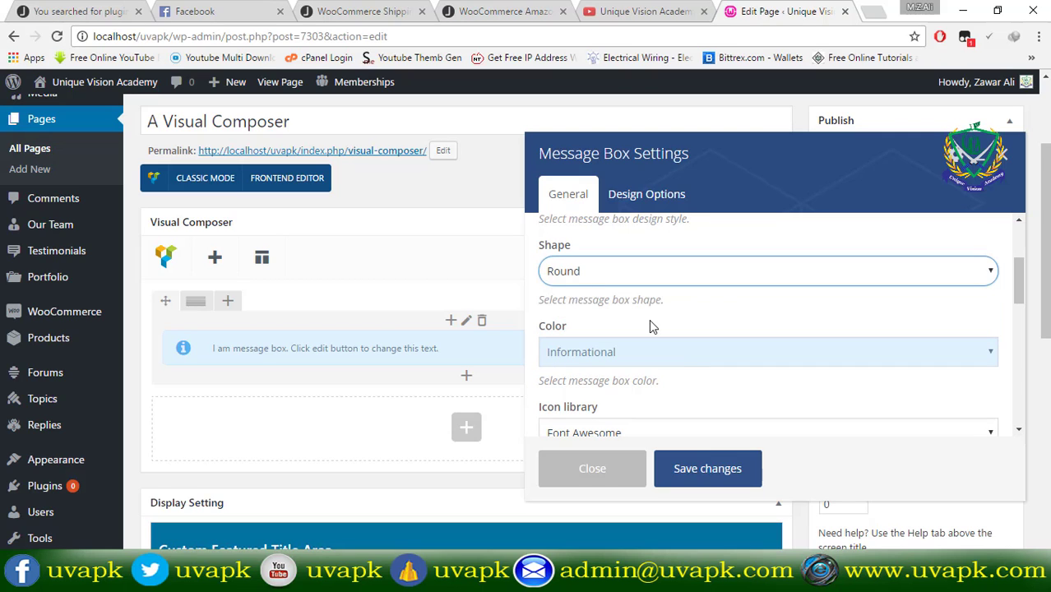
Try the Square and Rounded shapes for the message box and return the shape to Round.
{"action": "left_click", "coordinate": [717, 279]}
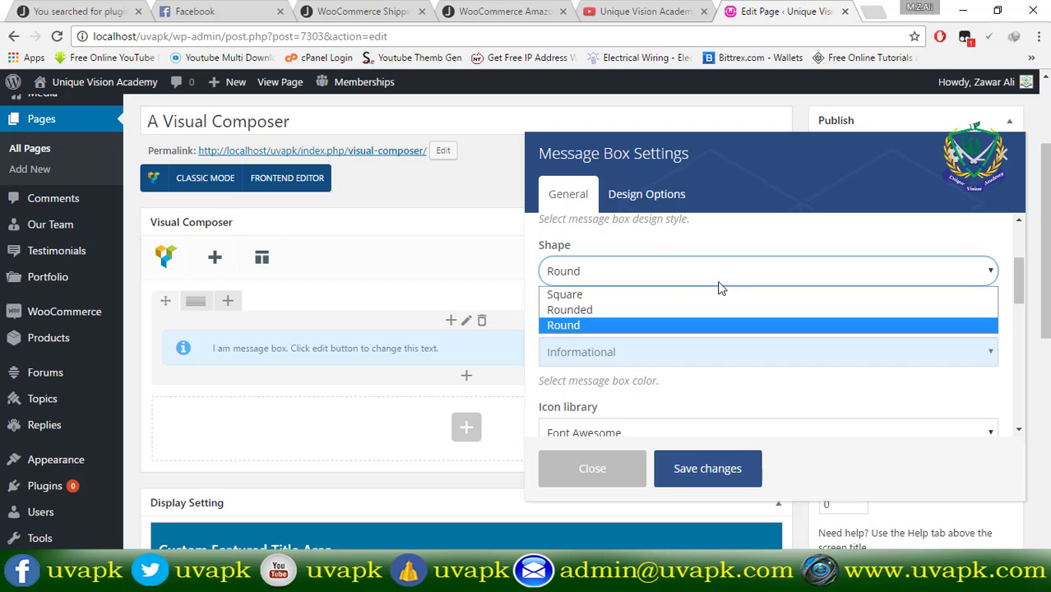
{"action": "left_click", "coordinate": [712, 292]}
{"action": "left_click", "coordinate": [714, 275]}
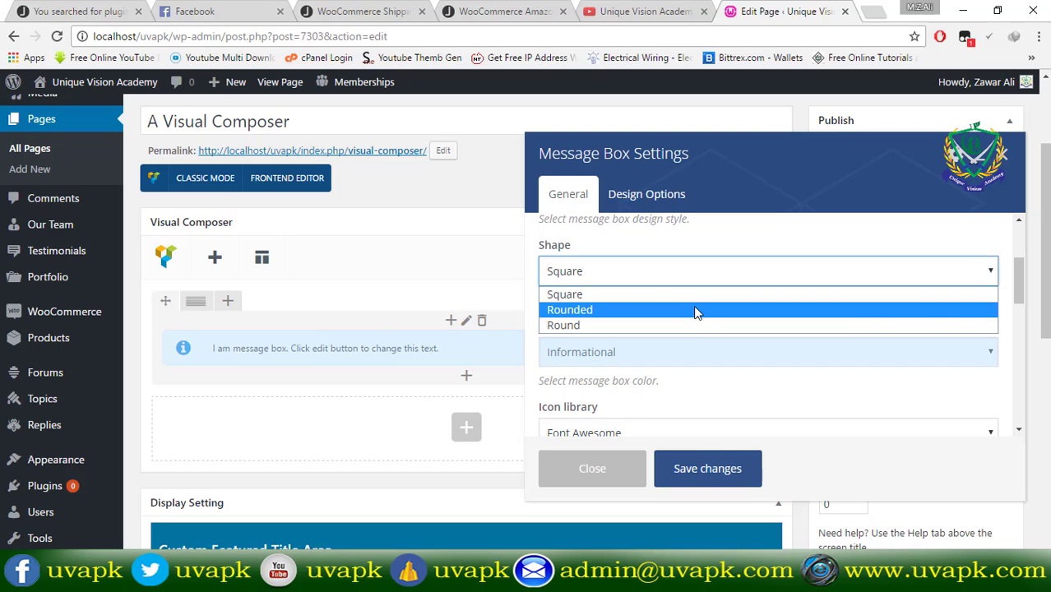
{"action": "left_click", "coordinate": [695, 309]}
{"action": "left_click", "coordinate": [697, 282]}
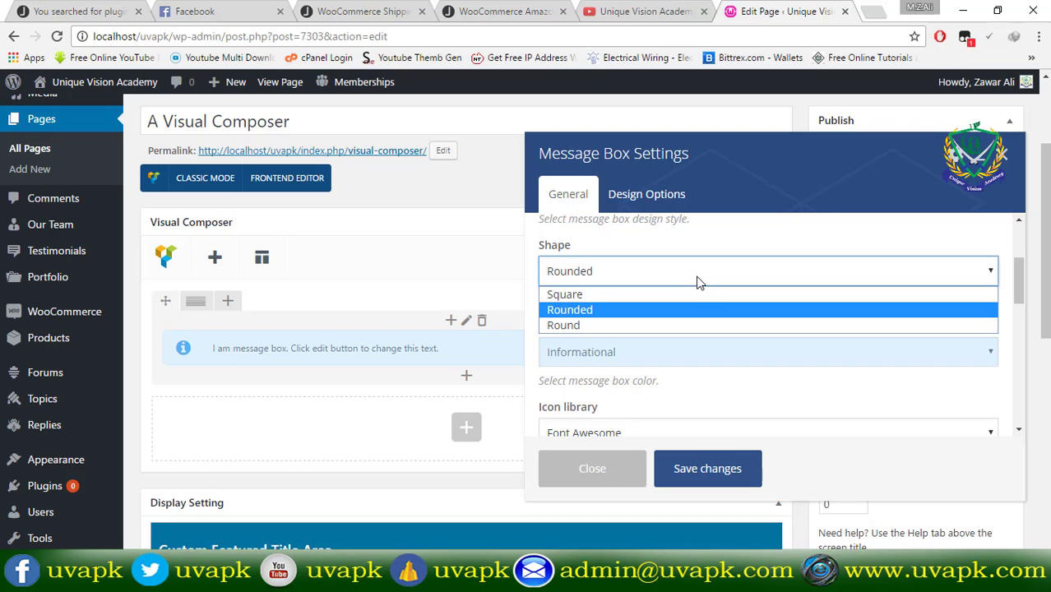
{"action": "left_click", "coordinate": [682, 322]}
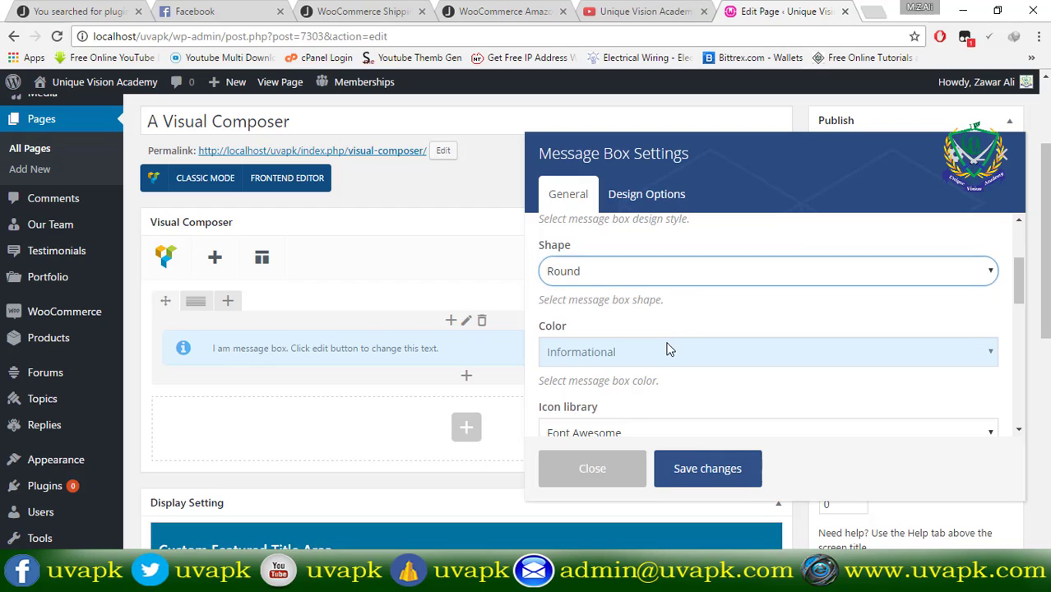
Examine the message box's color choices, icon library choices, icon and message text settings.
{"action": "scroll", "coordinate": [674, 337], "scroll_direction": "down", "scroll_amount": 1}
{"action": "left_click", "coordinate": [687, 284]}
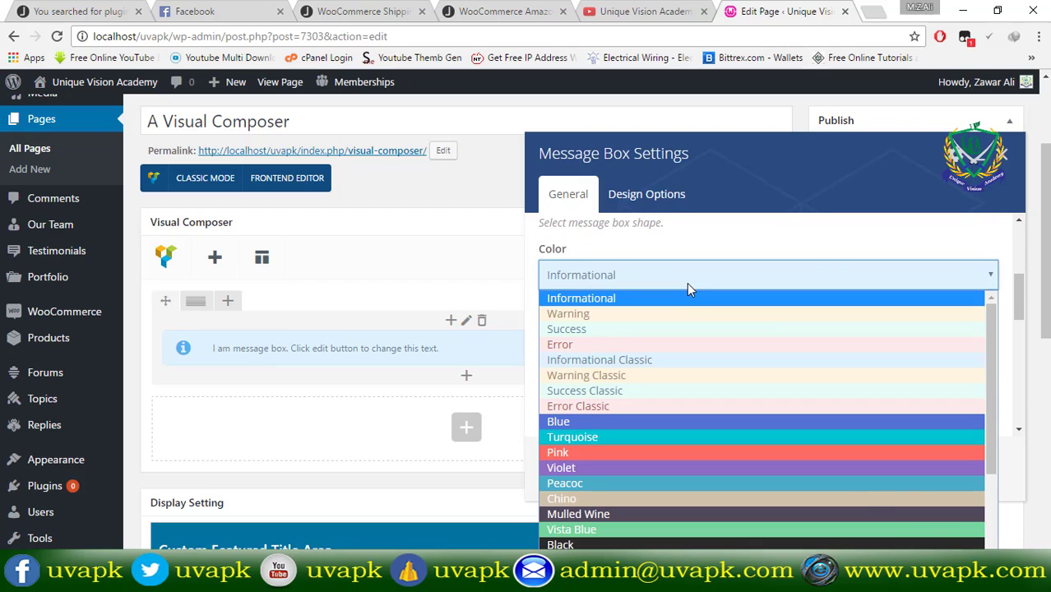
{"action": "left_click", "coordinate": [687, 282]}
{"action": "left_click", "coordinate": [668, 358]}
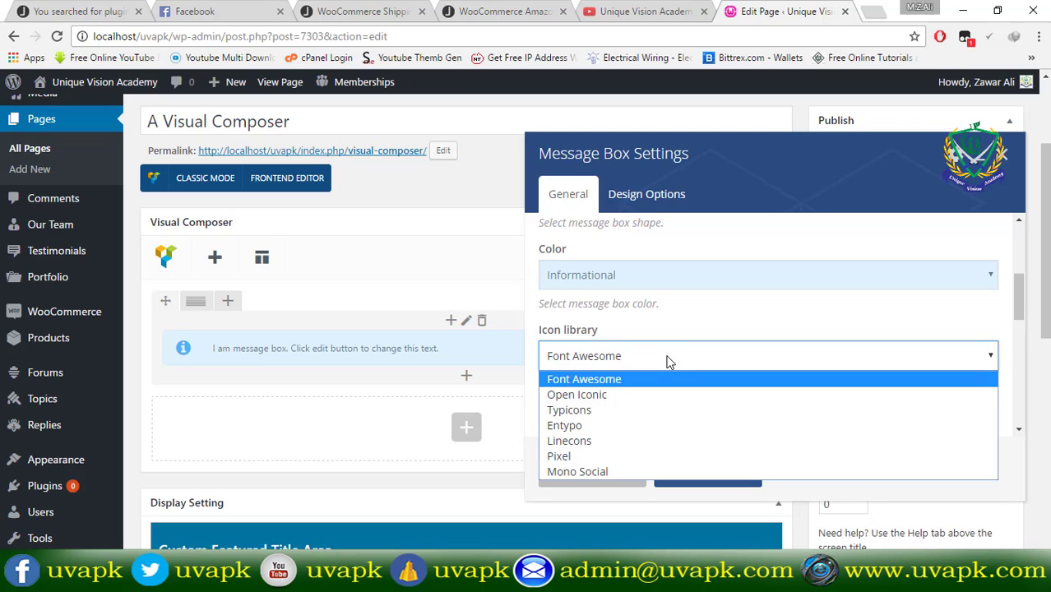
{"action": "left_click", "coordinate": [695, 323]}
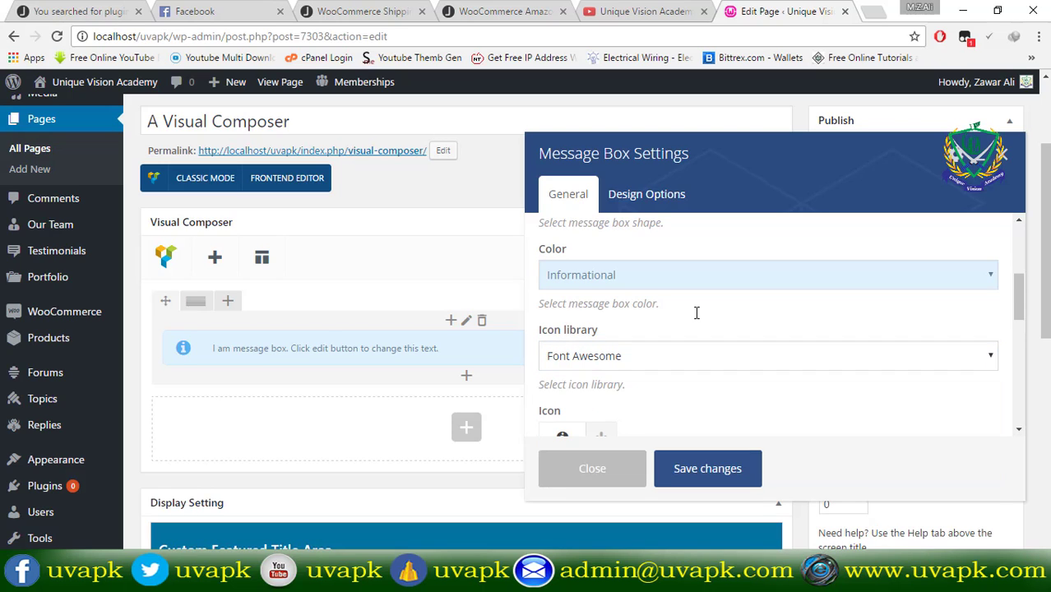
{"action": "scroll", "coordinate": [696, 316], "scroll_direction": "down", "scroll_amount": 1}
{"action": "scroll", "coordinate": [695, 319], "scroll_direction": "down", "scroll_amount": 1}
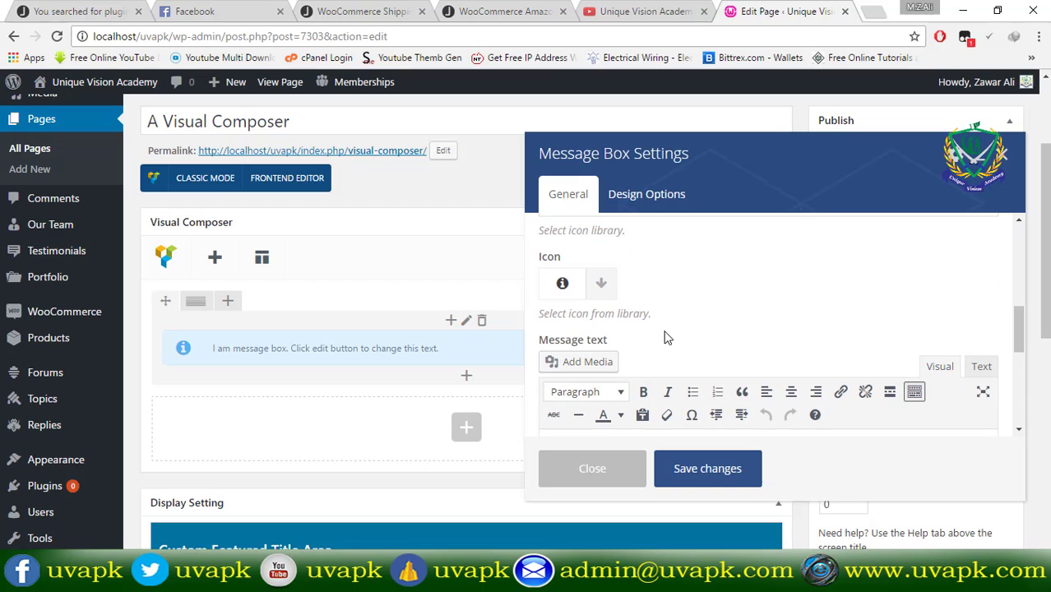
{"action": "scroll", "coordinate": [678, 316], "scroll_direction": "up", "scroll_amount": 5}
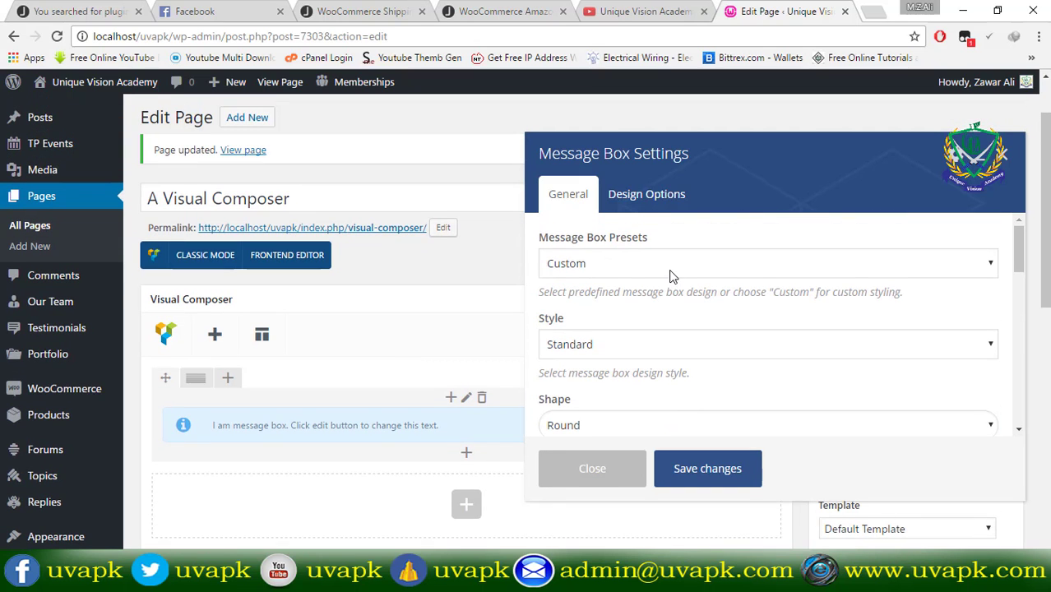
Apply the Success Classic preset to the message box and review its color and icon library settings.
{"action": "left_click", "coordinate": [669, 270]}
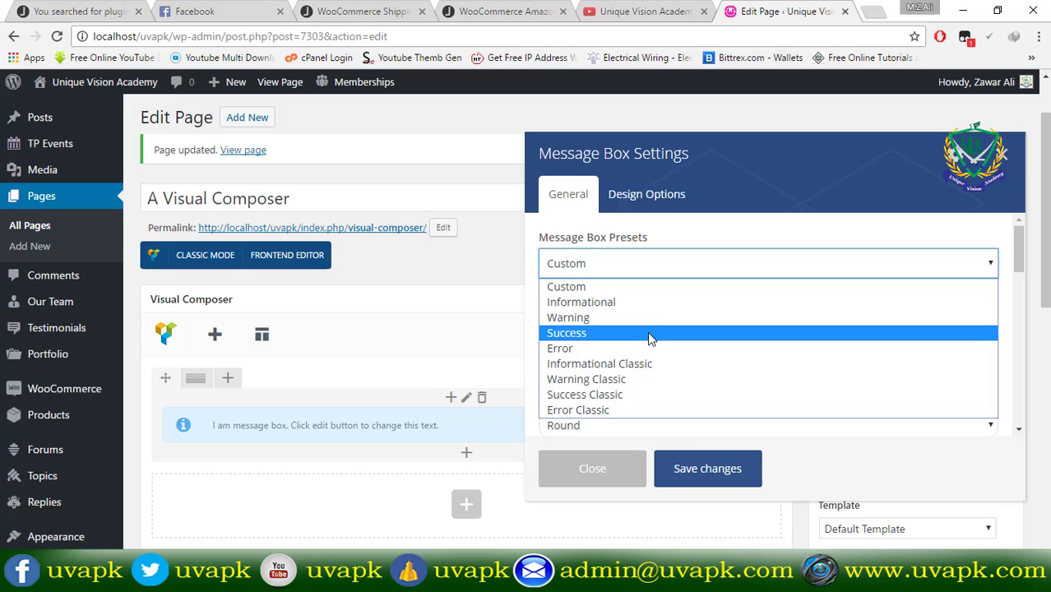
{"action": "left_click", "coordinate": [658, 403]}
{"action": "scroll", "coordinate": [657, 356], "scroll_direction": "down", "scroll_amount": 3}
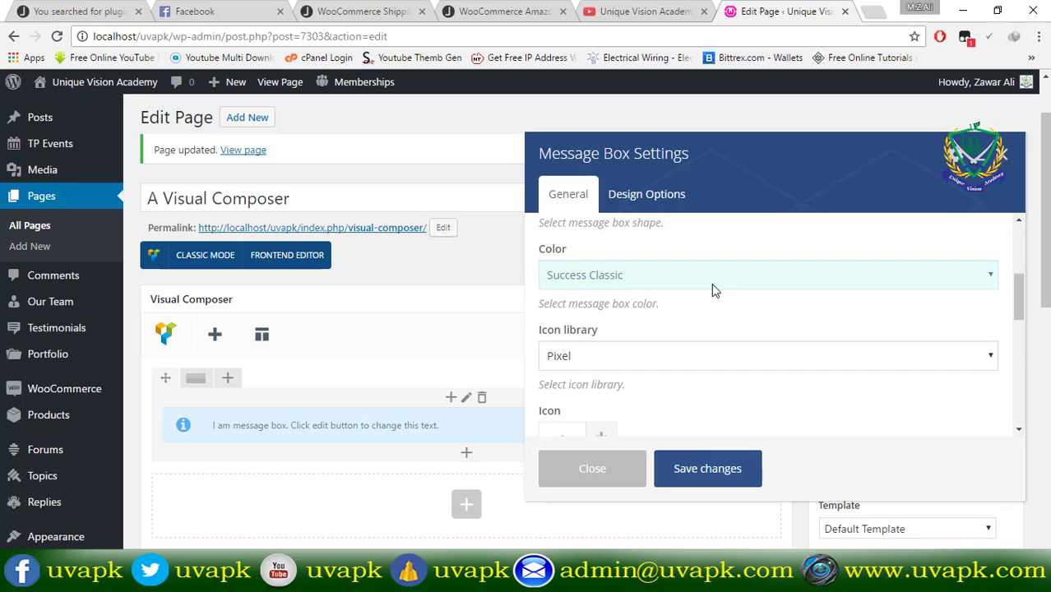
{"action": "left_click", "coordinate": [610, 354]}
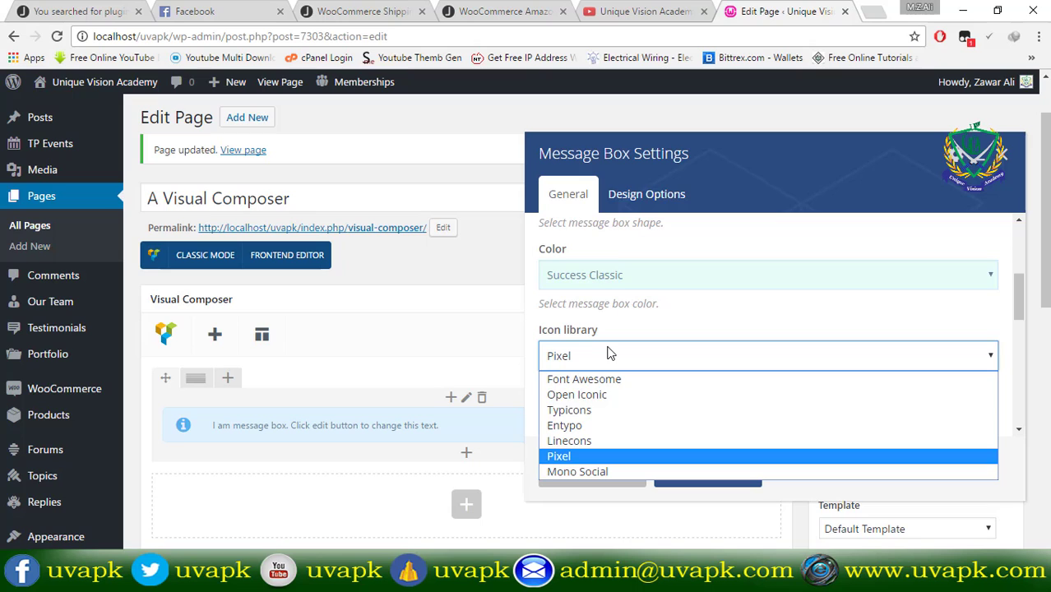
{"action": "left_click", "coordinate": [696, 321]}
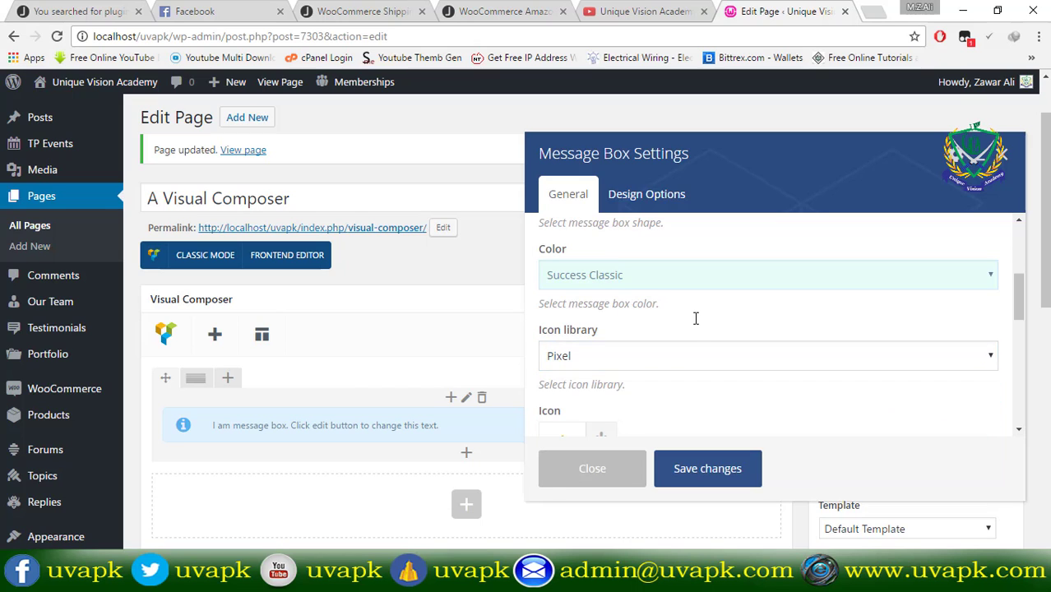
{"action": "scroll", "coordinate": [695, 321], "scroll_direction": "down", "scroll_amount": 1}
Switch the message box preset to Warning and review its color, icon library and icon.
{"action": "scroll", "coordinate": [601, 357], "scroll_direction": "up", "scroll_amount": 3}
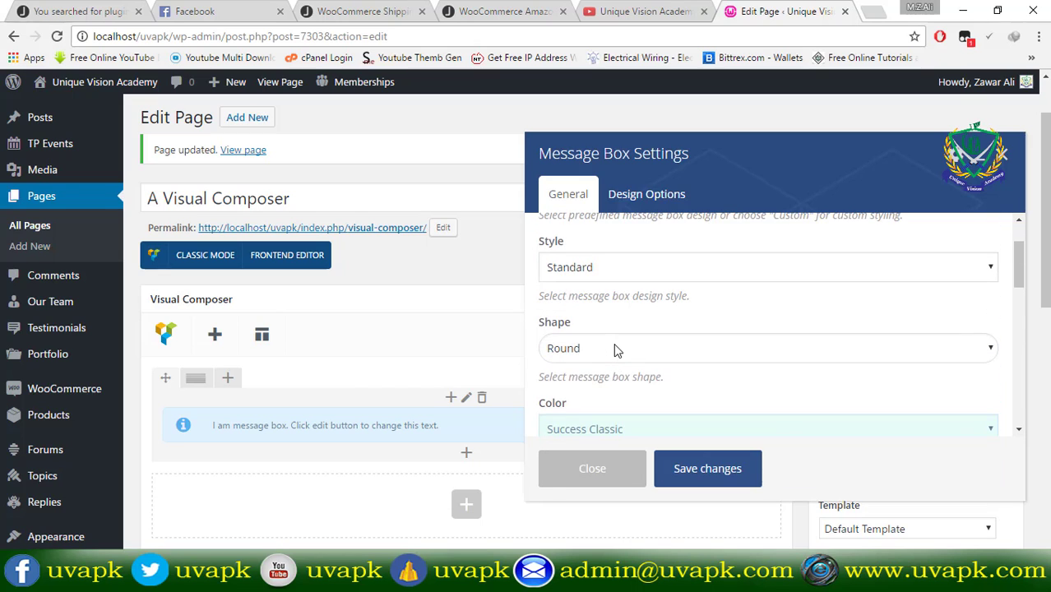
{"action": "scroll", "coordinate": [617, 351], "scroll_direction": "up", "scroll_amount": 1}
{"action": "left_click", "coordinate": [630, 271]}
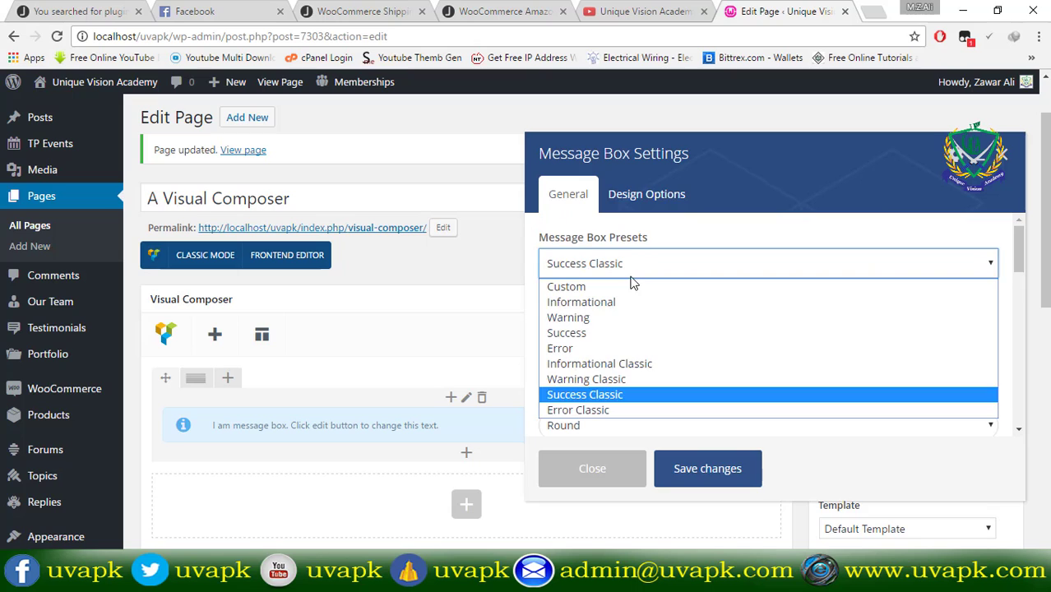
{"action": "key", "text": "Up"}
{"action": "key", "text": "Up"}
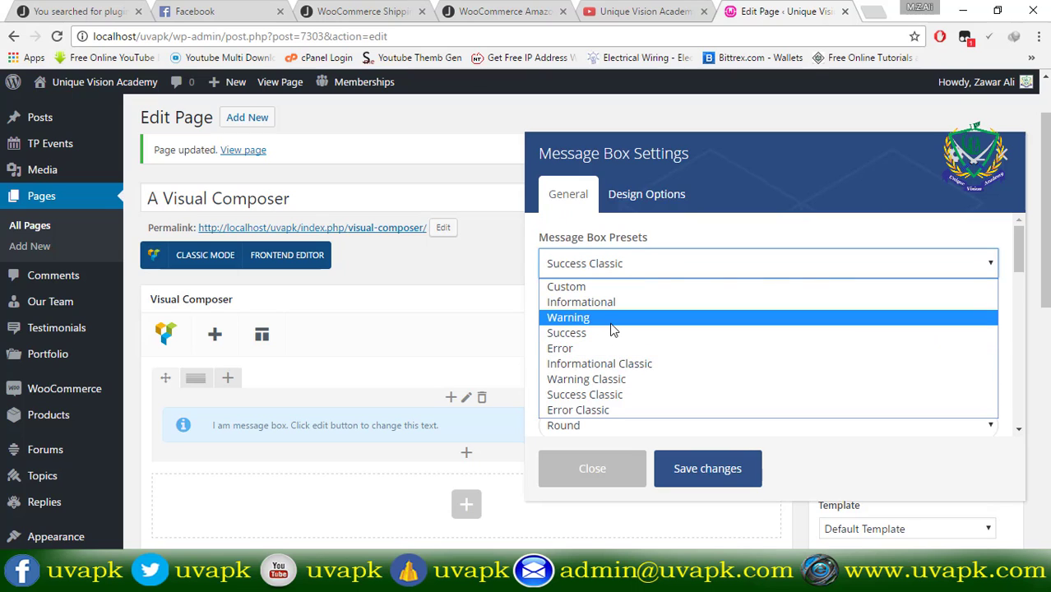
{"action": "key", "text": "Return"}
{"action": "scroll", "coordinate": [602, 378], "scroll_direction": "down", "scroll_amount": 2}
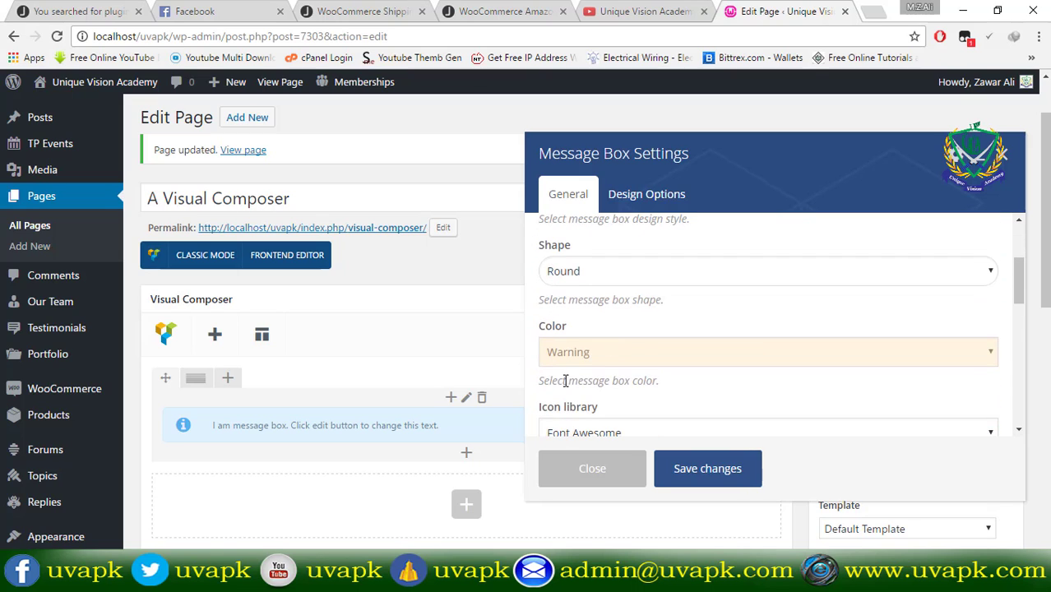
{"action": "scroll", "coordinate": [566, 380], "scroll_direction": "down", "scroll_amount": 2}
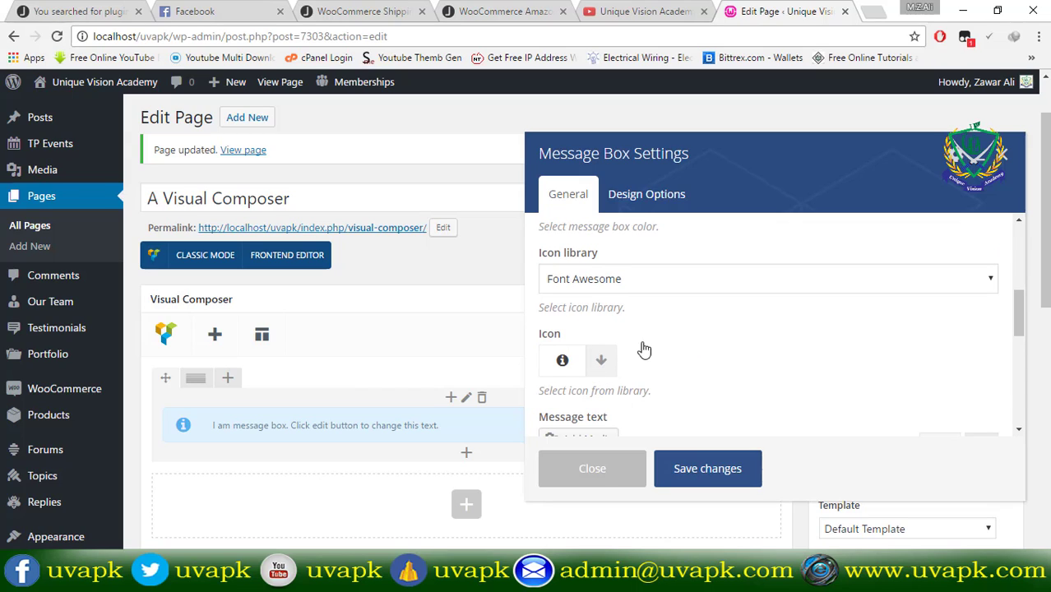
Switch the message box preset to Error Classic and check its color, icon library and icon.
{"action": "scroll", "coordinate": [661, 349], "scroll_direction": "up", "scroll_amount": 5}
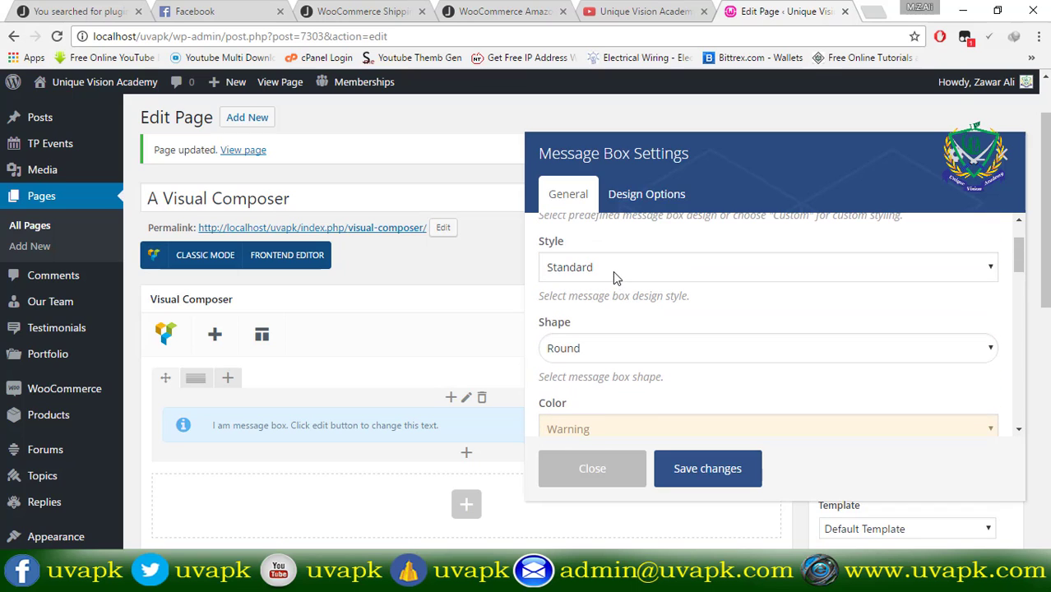
{"action": "left_click", "coordinate": [613, 270]}
{"action": "scroll", "coordinate": [613, 275], "scroll_direction": "up", "scroll_amount": 2}
{"action": "left_click", "coordinate": [615, 263]}
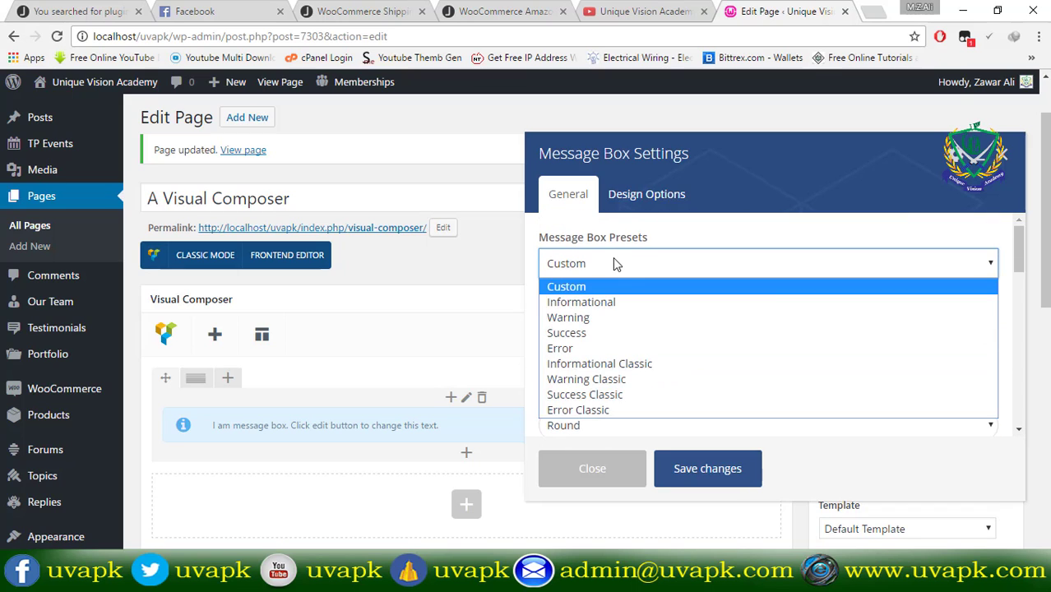
{"action": "left_click", "coordinate": [623, 408]}
{"action": "scroll", "coordinate": [687, 401], "scroll_direction": "down", "scroll_amount": 2}
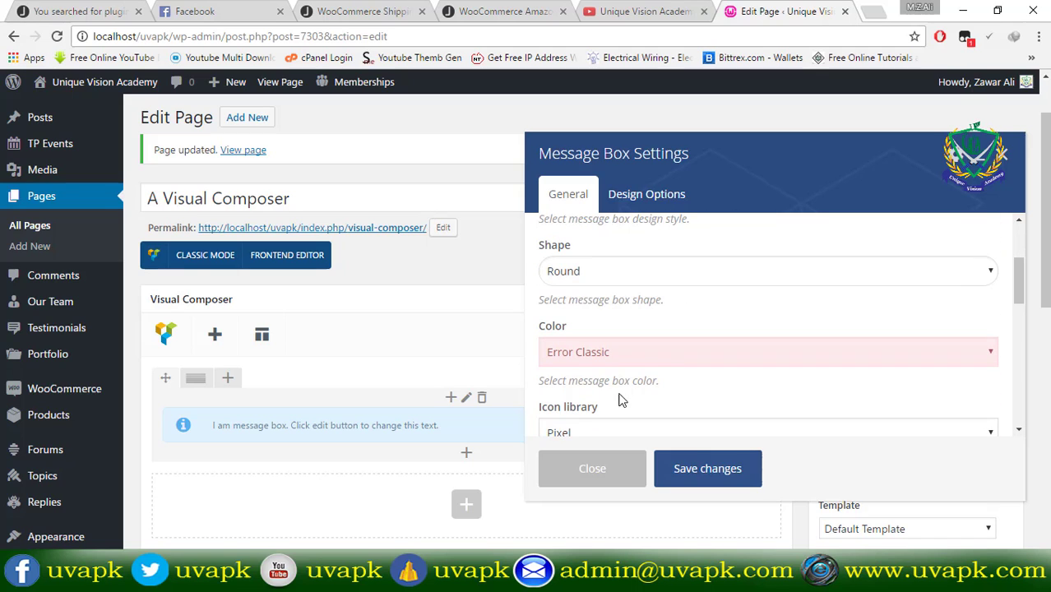
{"action": "scroll", "coordinate": [657, 374], "scroll_direction": "down", "scroll_amount": 1}
{"action": "scroll", "coordinate": [658, 373], "scroll_direction": "down", "scroll_amount": 1}
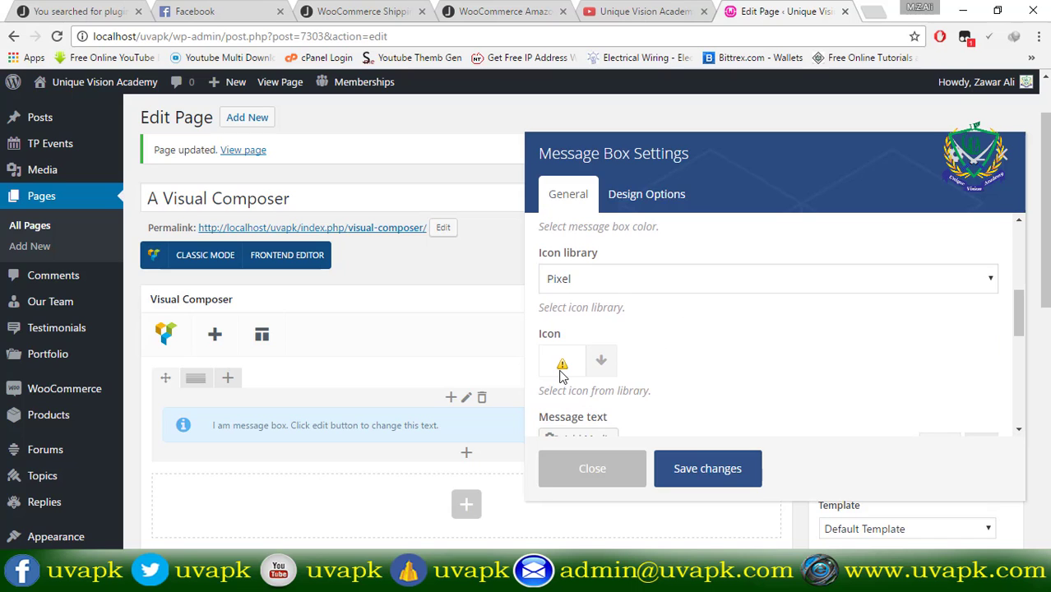
{"action": "scroll", "coordinate": [694, 346], "scroll_direction": "down", "scroll_amount": 1}
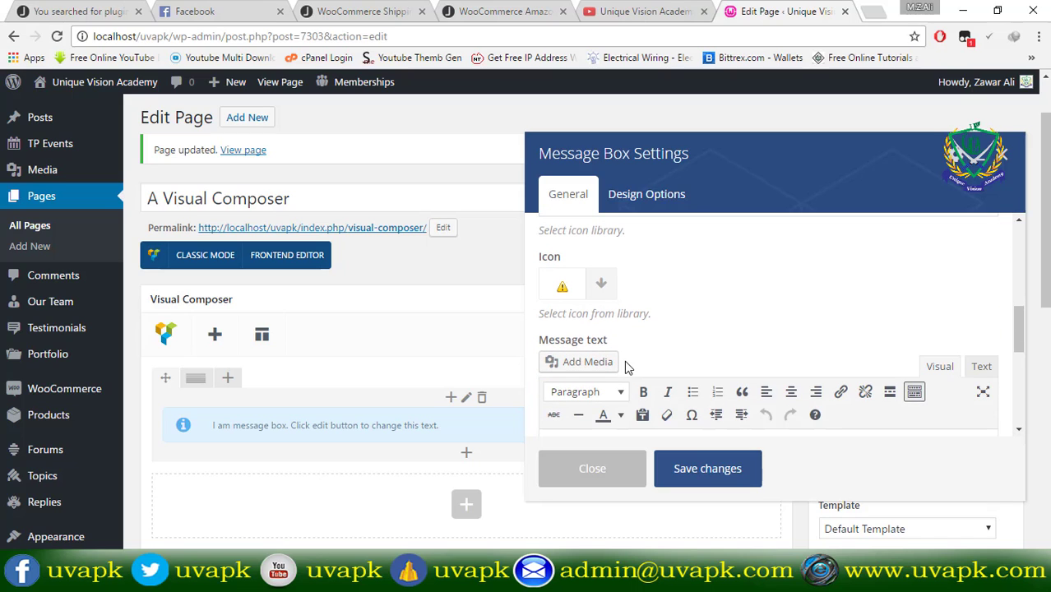
Review the message box's text and set its CSS animation to fadeInDownBig.
{"action": "scroll", "coordinate": [633, 375], "scroll_direction": "down", "scroll_amount": 1}
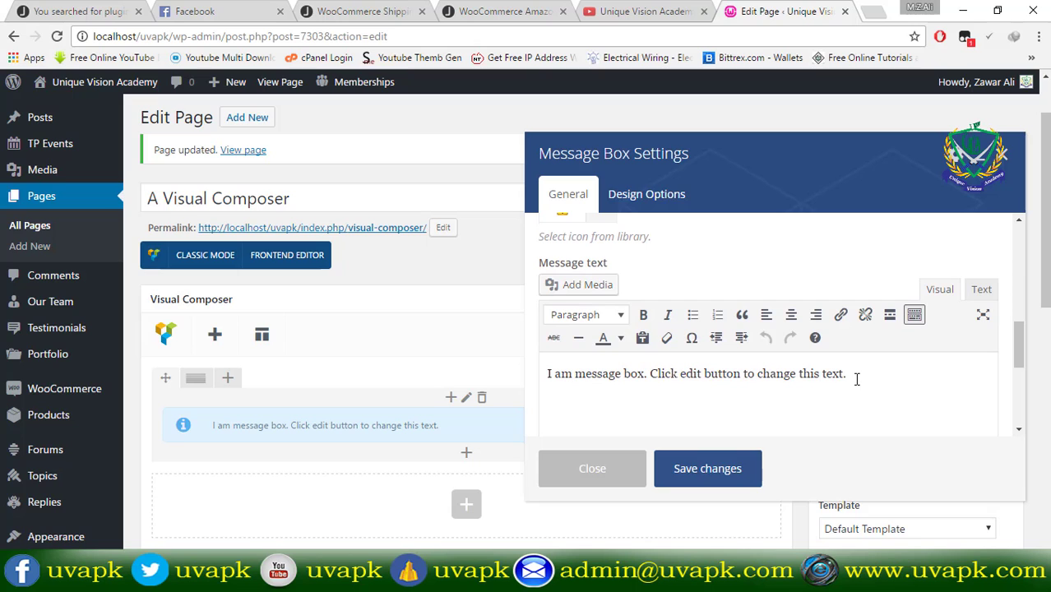
{"action": "left_click_drag", "start_coordinate": [853, 376], "coordinate": [647, 380]}
{"action": "left_click", "coordinate": [652, 404]}
{"action": "scroll", "coordinate": [651, 403], "scroll_direction": "down", "scroll_amount": 3}
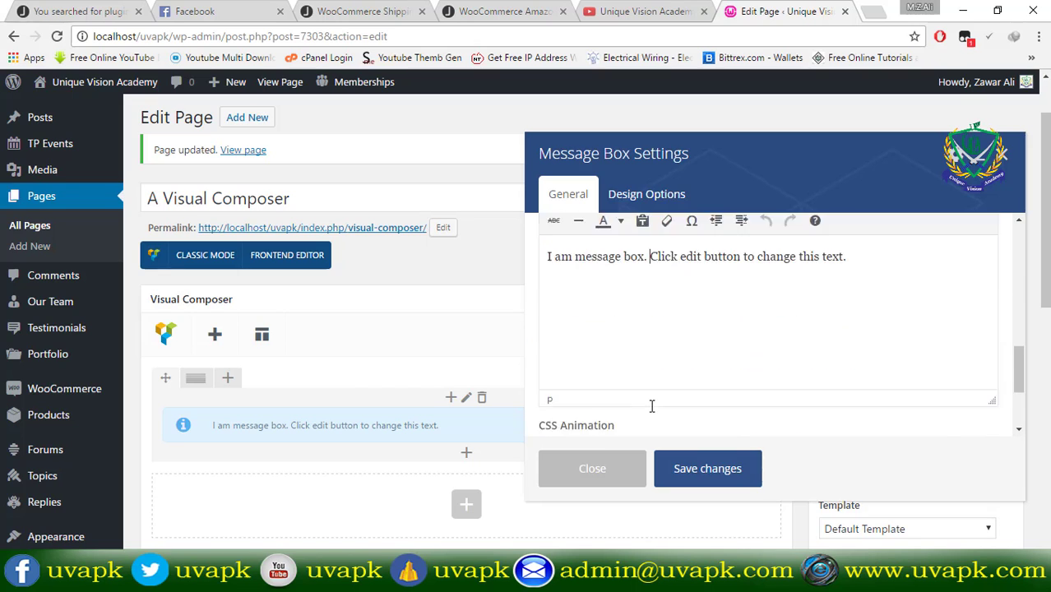
{"action": "scroll", "coordinate": [649, 405], "scroll_direction": "down", "scroll_amount": 1}
{"action": "left_click", "coordinate": [654, 315]}
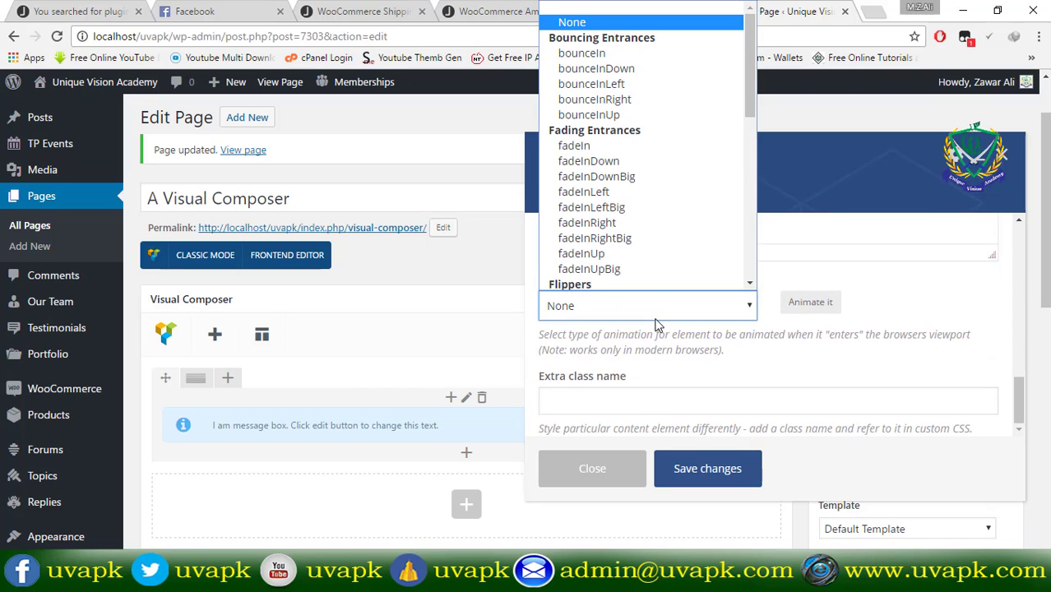
{"action": "left_click", "coordinate": [625, 177]}
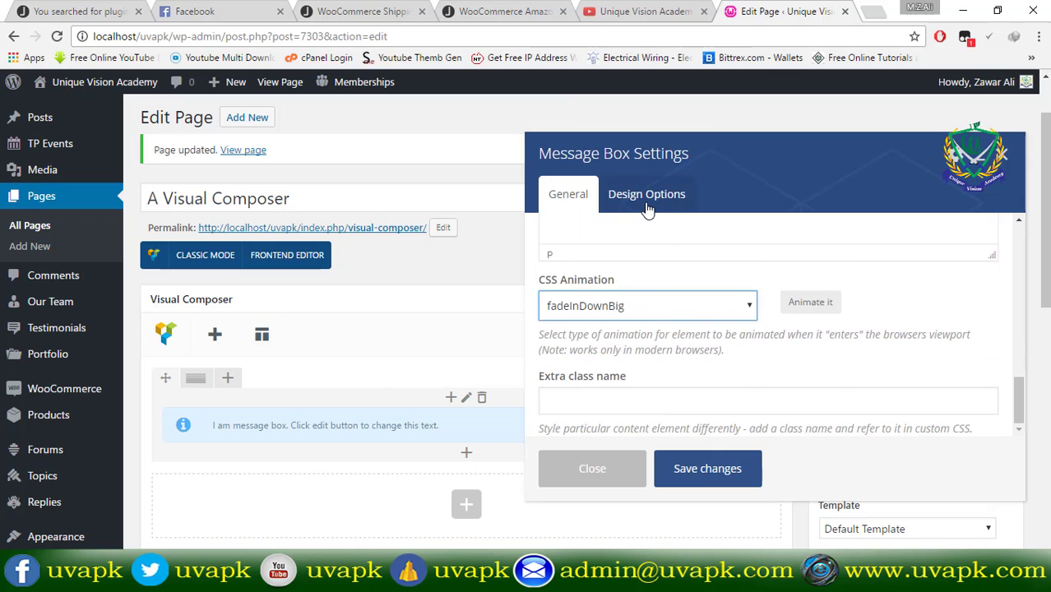
Review the message box's design options and save its settings.
{"action": "left_click", "coordinate": [646, 197]}
{"action": "scroll", "coordinate": [843, 319], "scroll_direction": "down", "scroll_amount": 1}
{"action": "scroll", "coordinate": [822, 328], "scroll_direction": "down", "scroll_amount": 5}
{"action": "scroll", "coordinate": [814, 337], "scroll_direction": "up", "scroll_amount": 3}
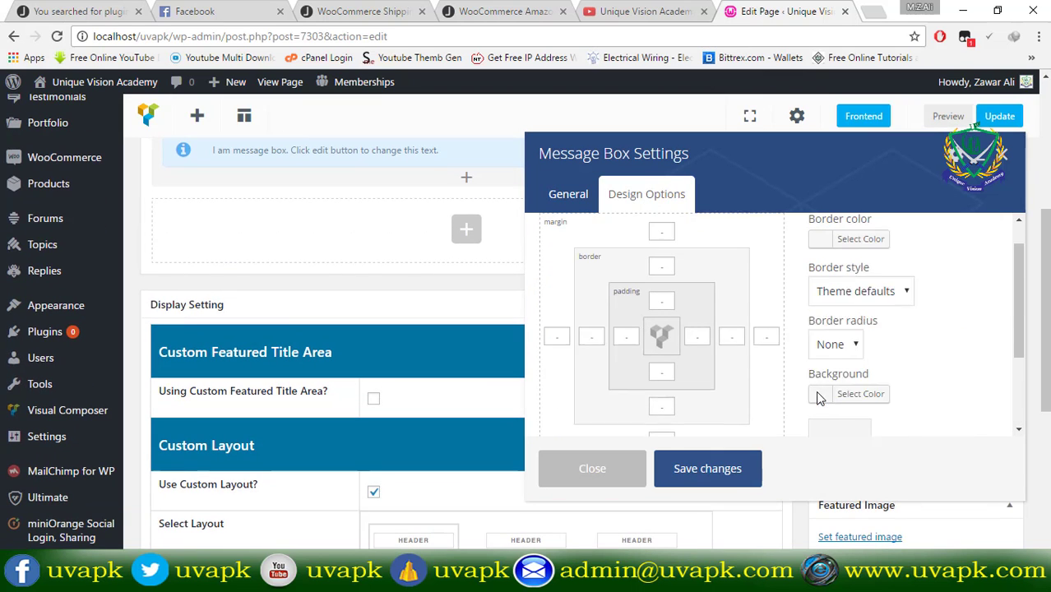
{"action": "left_click", "coordinate": [707, 469]}
{"action": "scroll", "coordinate": [533, 429], "scroll_direction": "up", "scroll_amount": 3}
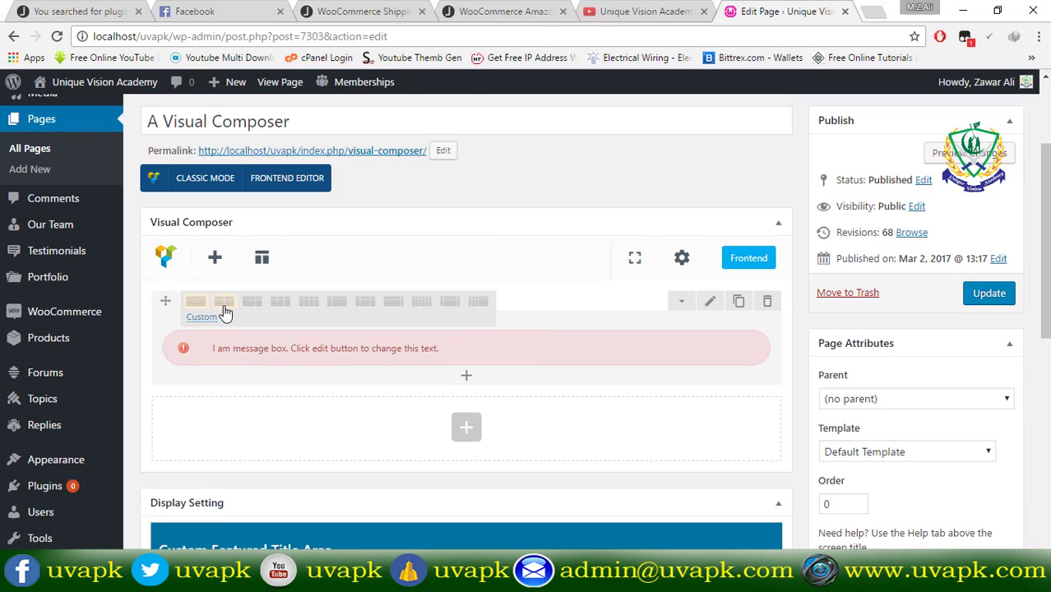
Split the row into two equal columns and add a Facebook Like element below the message box.
{"action": "left_click", "coordinate": [215, 302]}
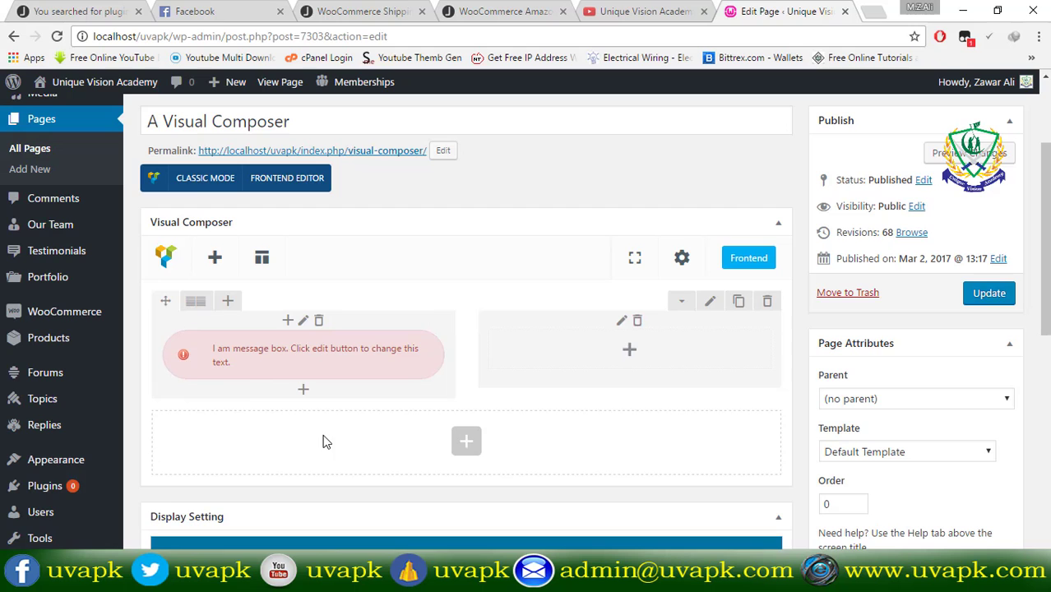
{"action": "left_click", "coordinate": [303, 392]}
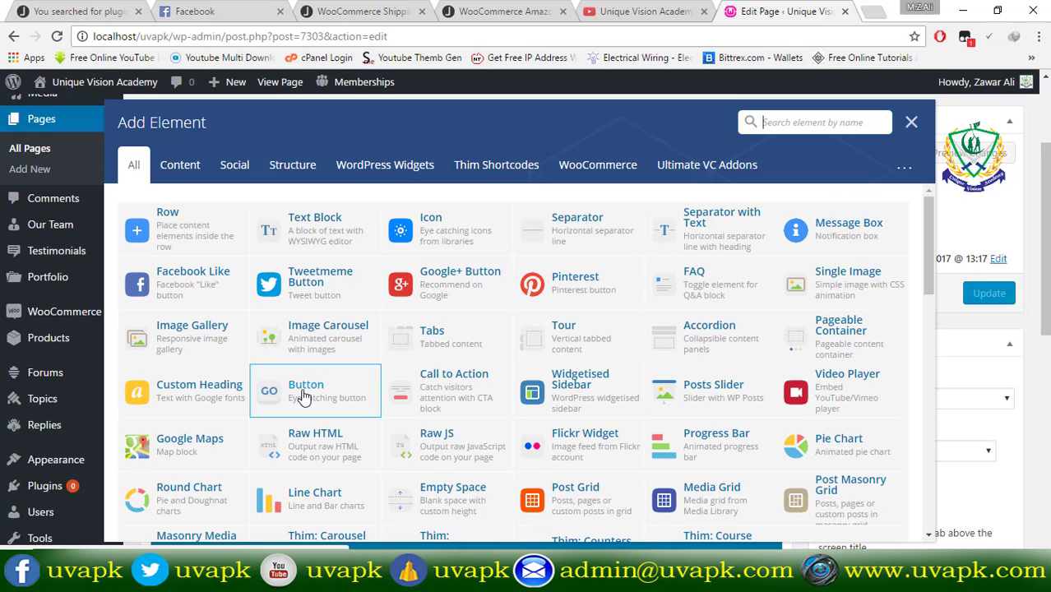
{"action": "left_click", "coordinate": [220, 295]}
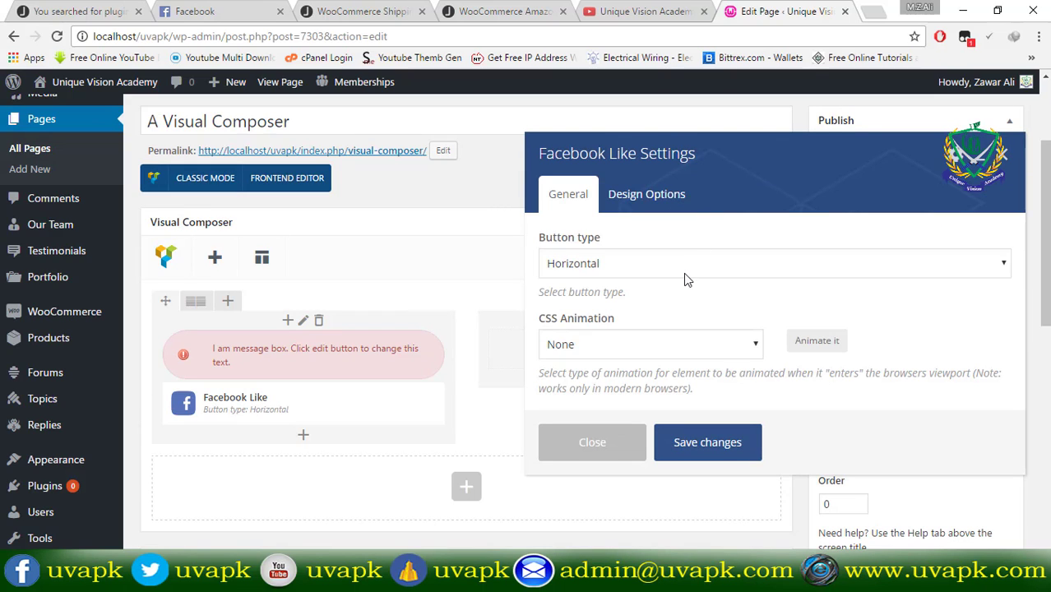
Set the Facebook Like button type to Horizontal with count and its CSS animation to fadeInRight, then save the settings.
{"action": "left_click", "coordinate": [685, 274]}
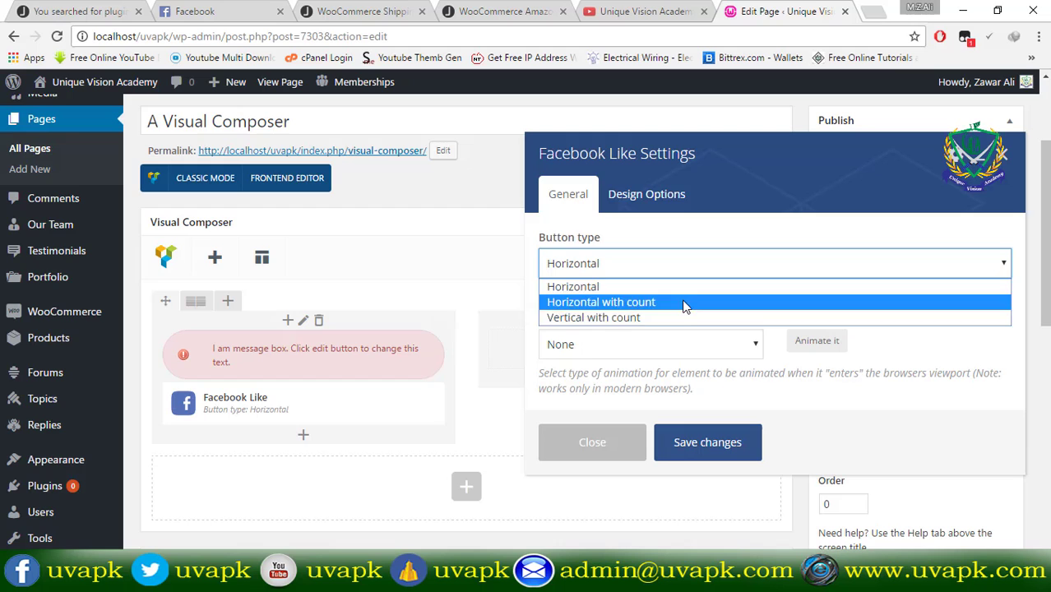
{"action": "left_click", "coordinate": [683, 301]}
{"action": "left_click", "coordinate": [685, 342]}
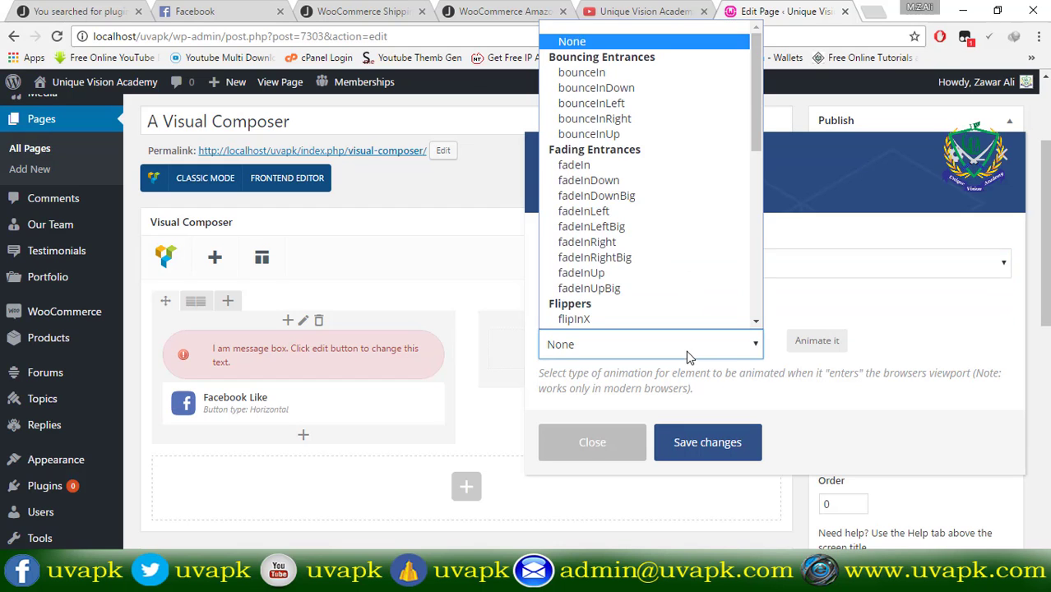
{"action": "left_click", "coordinate": [655, 266]}
{"action": "left_click", "coordinate": [662, 206]}
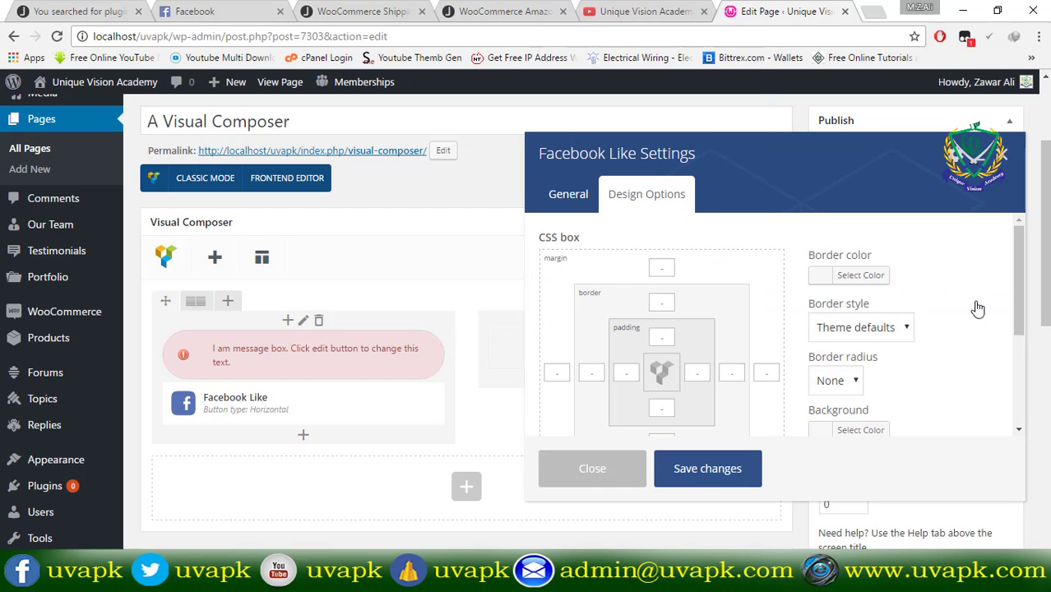
{"action": "scroll", "coordinate": [851, 379], "scroll_direction": "down", "scroll_amount": 3}
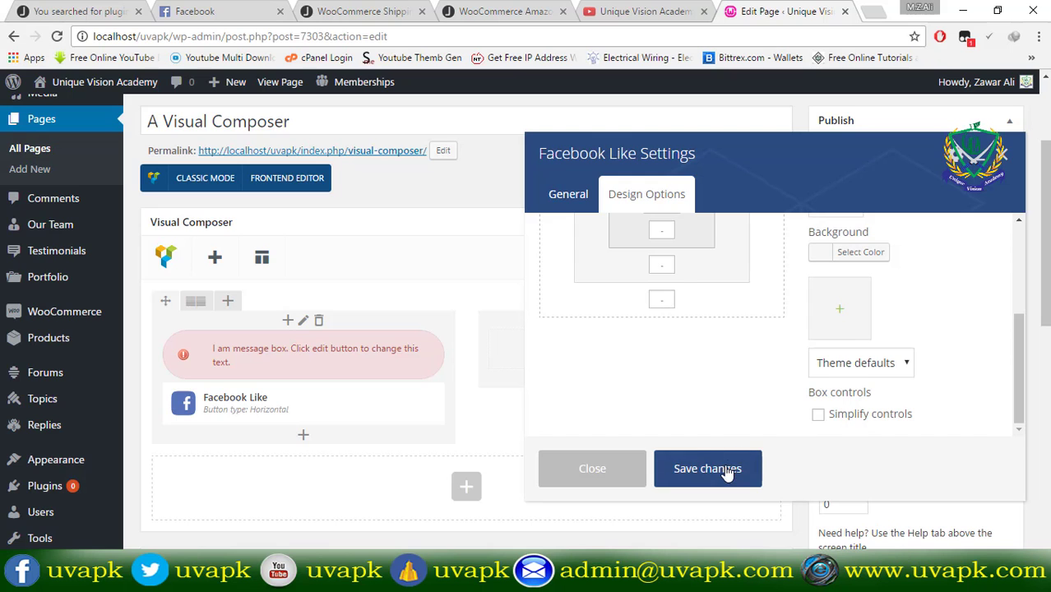
{"action": "left_click", "coordinate": [700, 462]}
Add a Tweetmeme Button below the Facebook Like element, with button type Follow and user uvapk.
{"action": "left_click", "coordinate": [302, 434]}
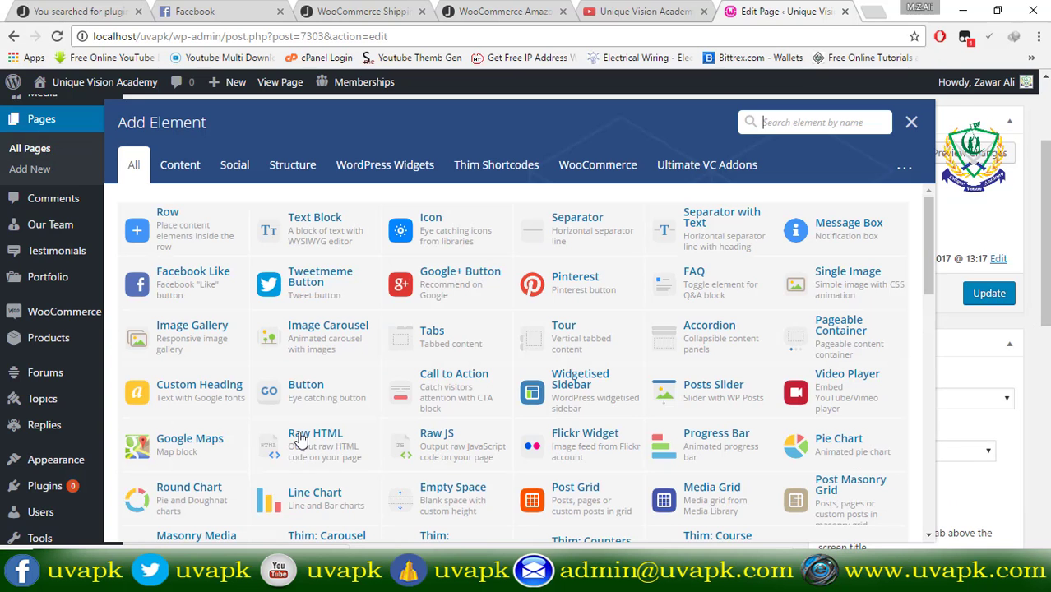
{"action": "left_click", "coordinate": [329, 296]}
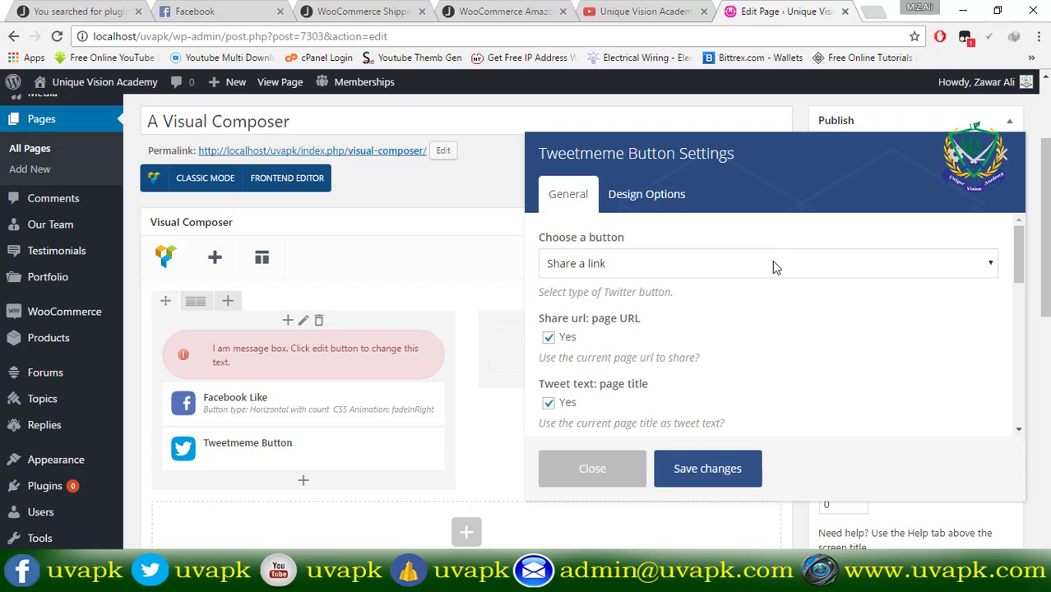
{"action": "left_click", "coordinate": [698, 272]}
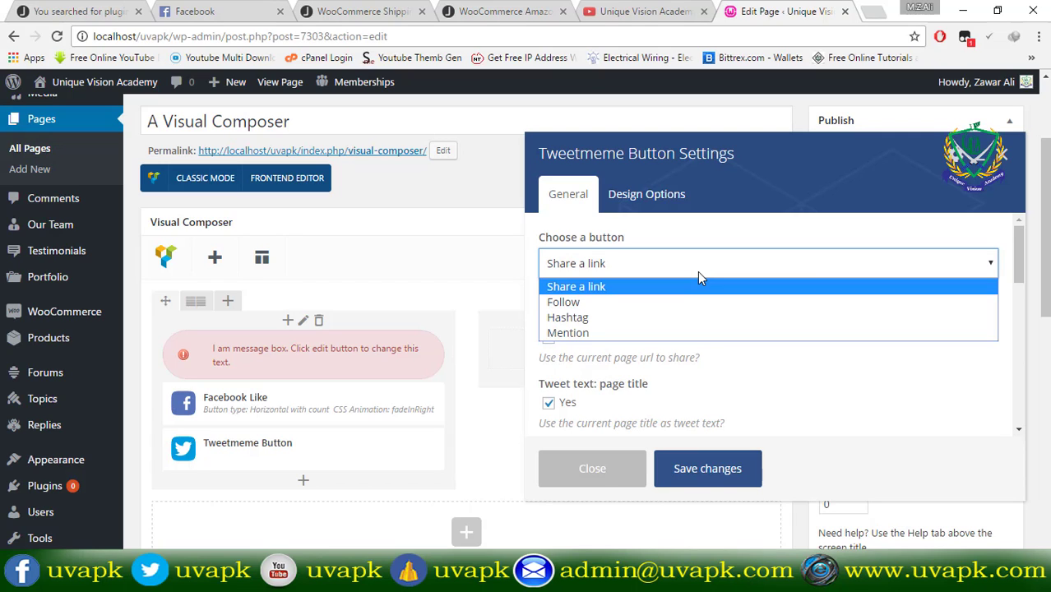
{"action": "left_click", "coordinate": [671, 304]}
{"action": "left_click", "coordinate": [655, 342]}
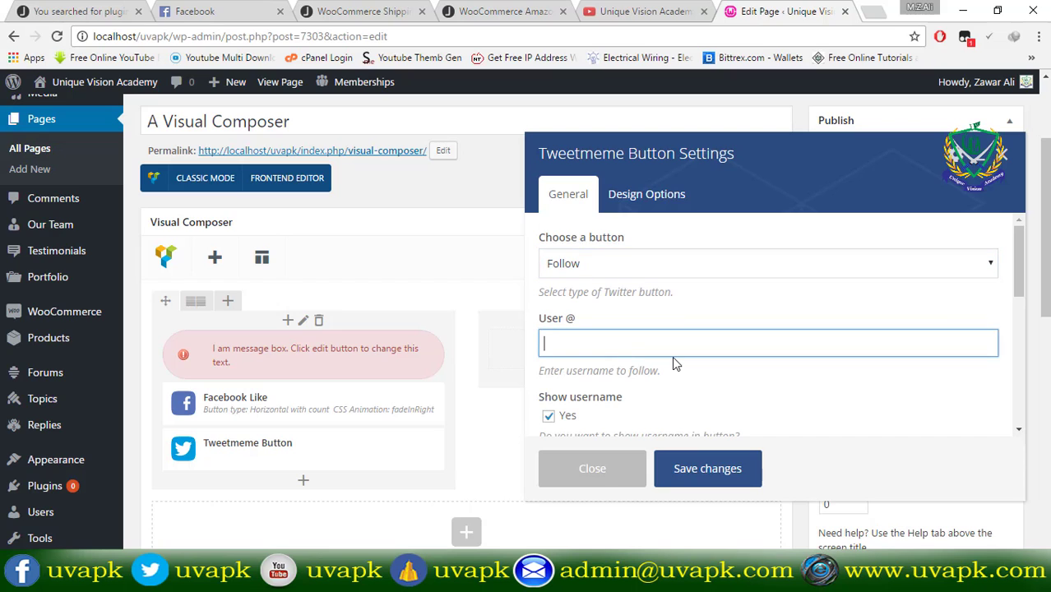
{"action": "type", "text": "uvapk"}
{"action": "left_click", "coordinate": [699, 374]}
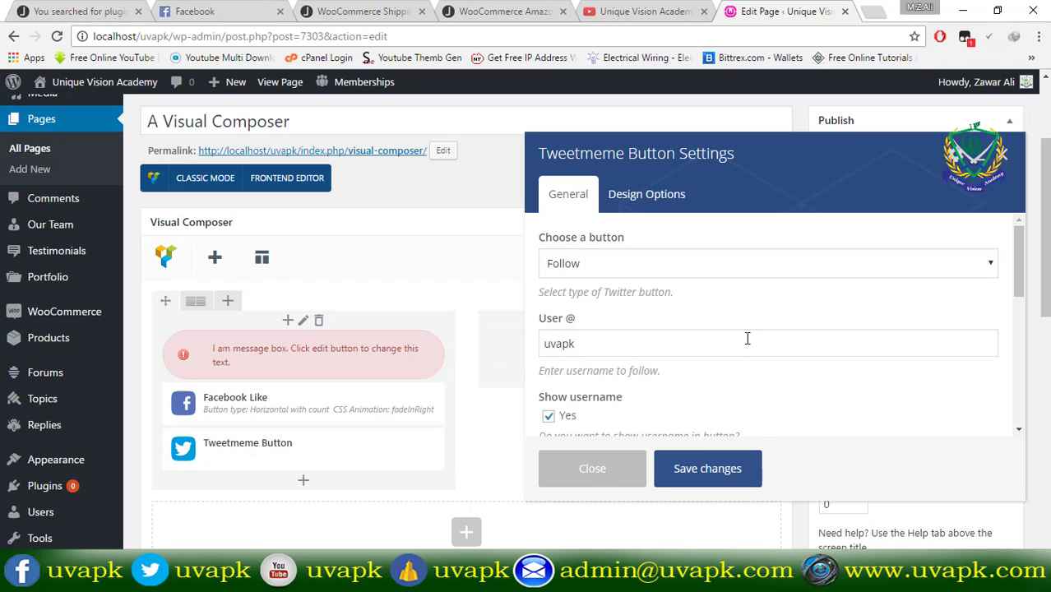
Enable the followers count and the large button size for the Tweetmeme Button.
{"action": "scroll", "coordinate": [747, 338], "scroll_direction": "down", "scroll_amount": 1}
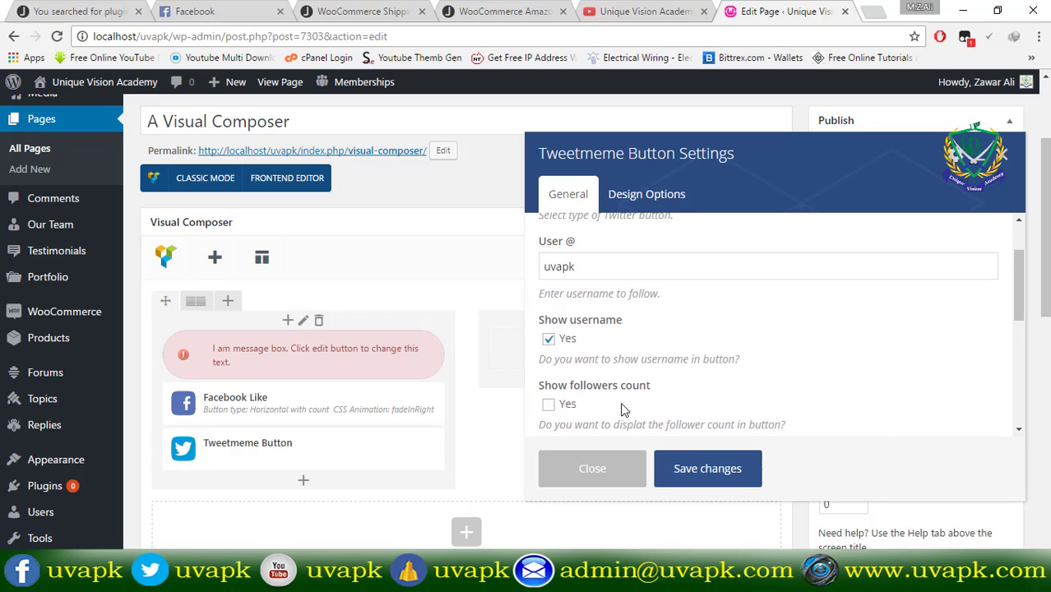
{"action": "left_click", "coordinate": [548, 404]}
{"action": "scroll", "coordinate": [547, 393], "scroll_direction": "down", "scroll_amount": 1}
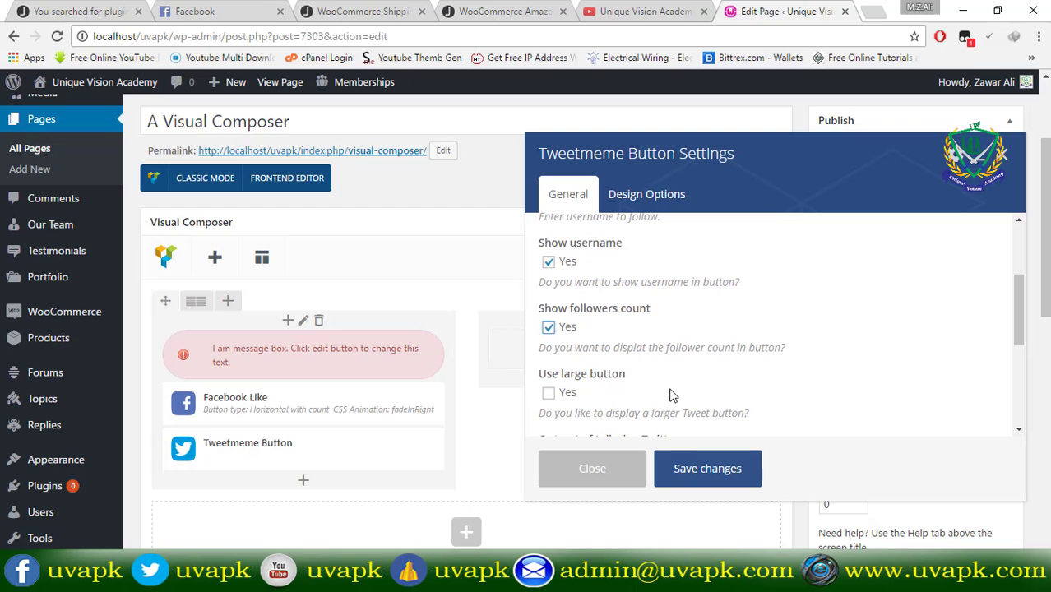
{"action": "left_click", "coordinate": [548, 392]}
{"action": "scroll", "coordinate": [682, 383], "scroll_direction": "down", "scroll_amount": 1}
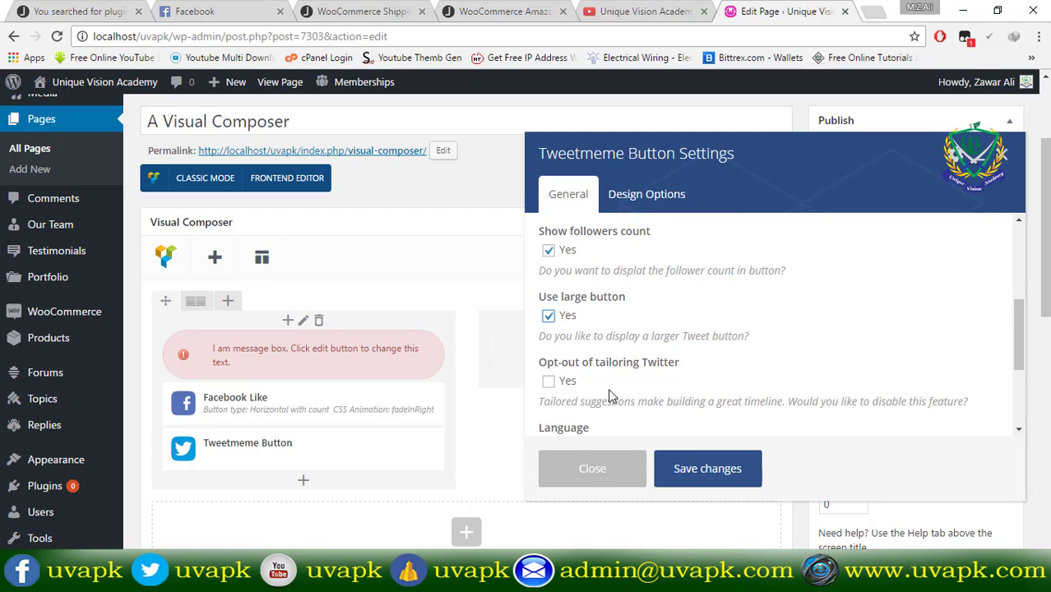
Keep the Tweetmeme Button's language on Automatic, set its CSS animation to fadeInRight and save the settings.
{"action": "scroll", "coordinate": [661, 383], "scroll_direction": "down", "scroll_amount": 1}
{"action": "left_click", "coordinate": [666, 378]}
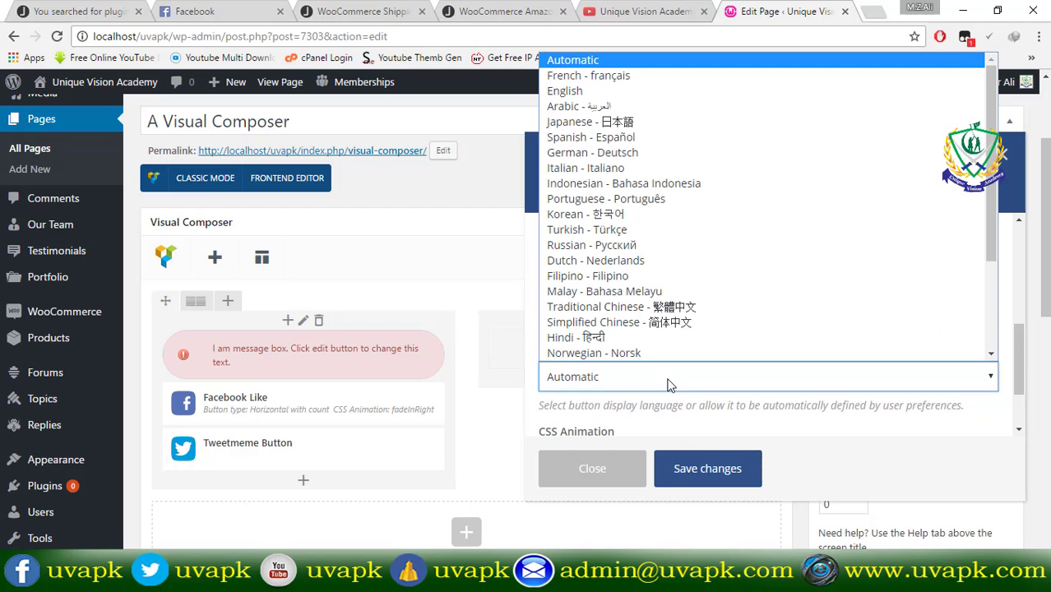
{"action": "left_click", "coordinate": [668, 384]}
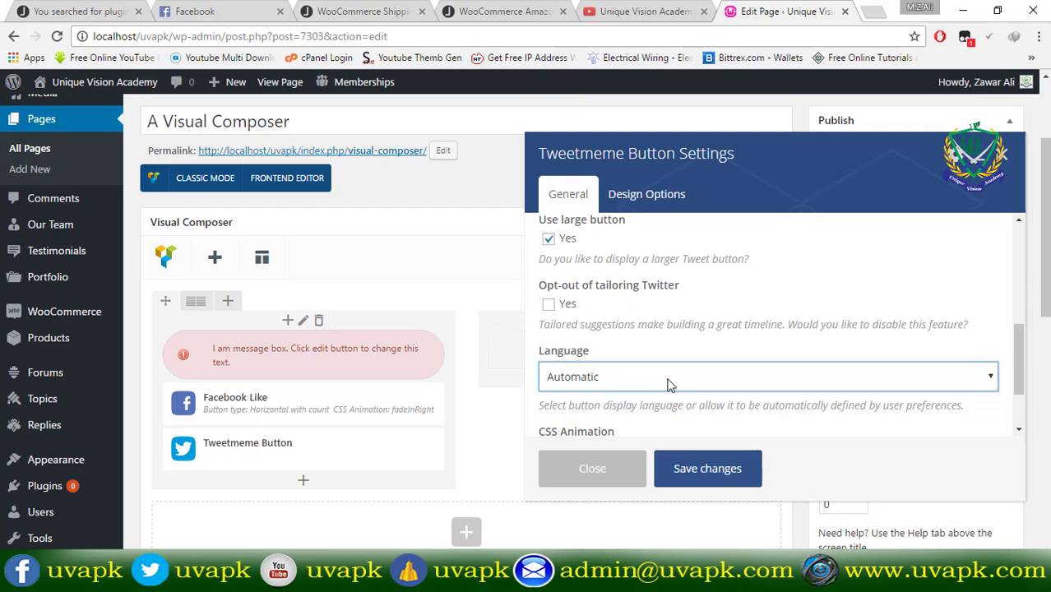
{"action": "scroll", "coordinate": [682, 399], "scroll_direction": "down", "scroll_amount": 1}
{"action": "left_click", "coordinate": [683, 382]}
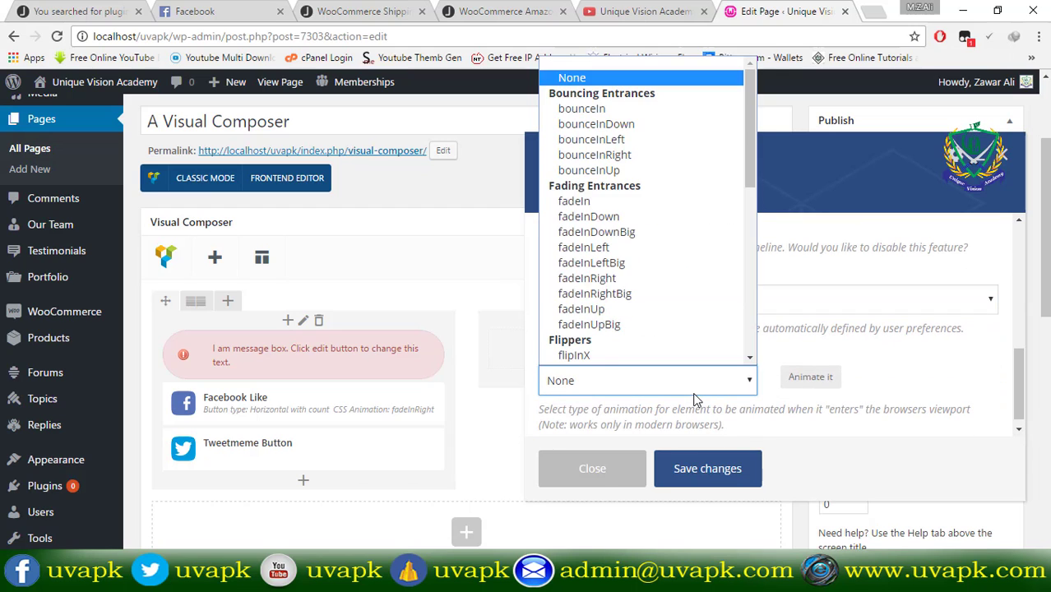
{"action": "left_click", "coordinate": [672, 274]}
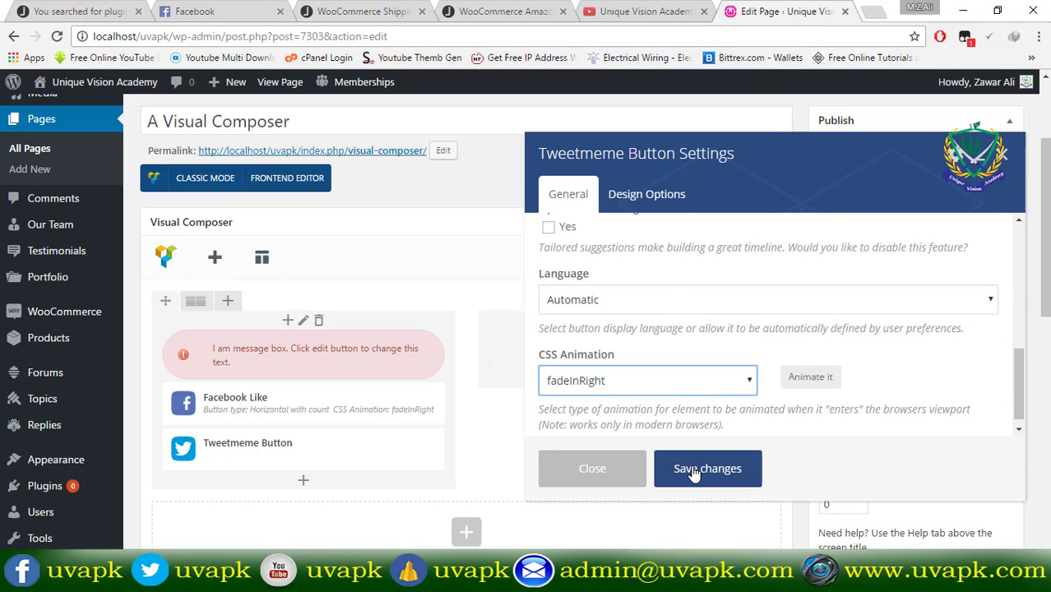
{"action": "left_click", "coordinate": [680, 206]}
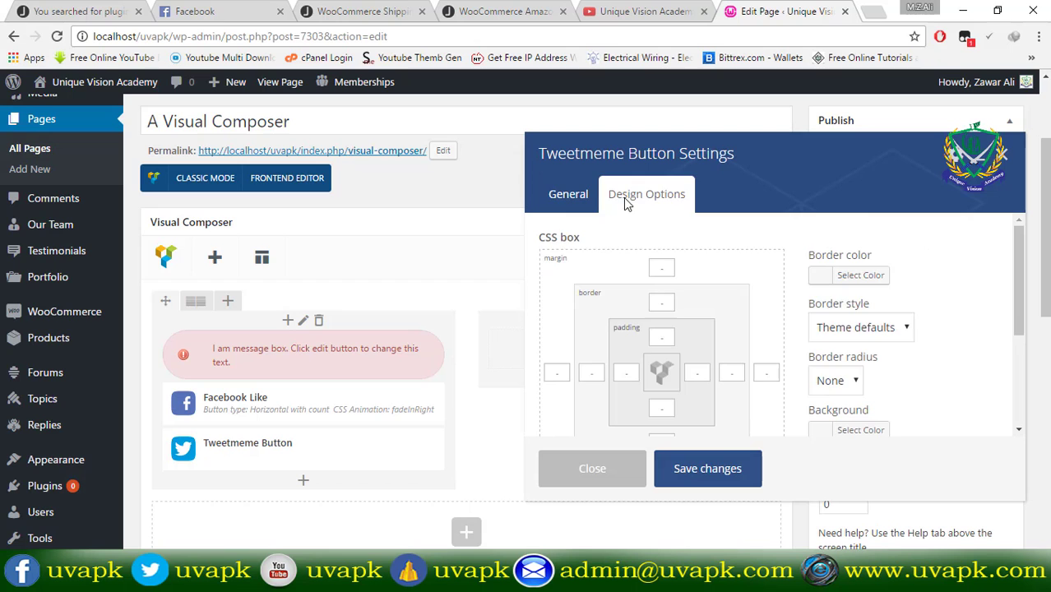
{"action": "left_click", "coordinate": [580, 202]}
{"action": "left_click", "coordinate": [693, 467]}
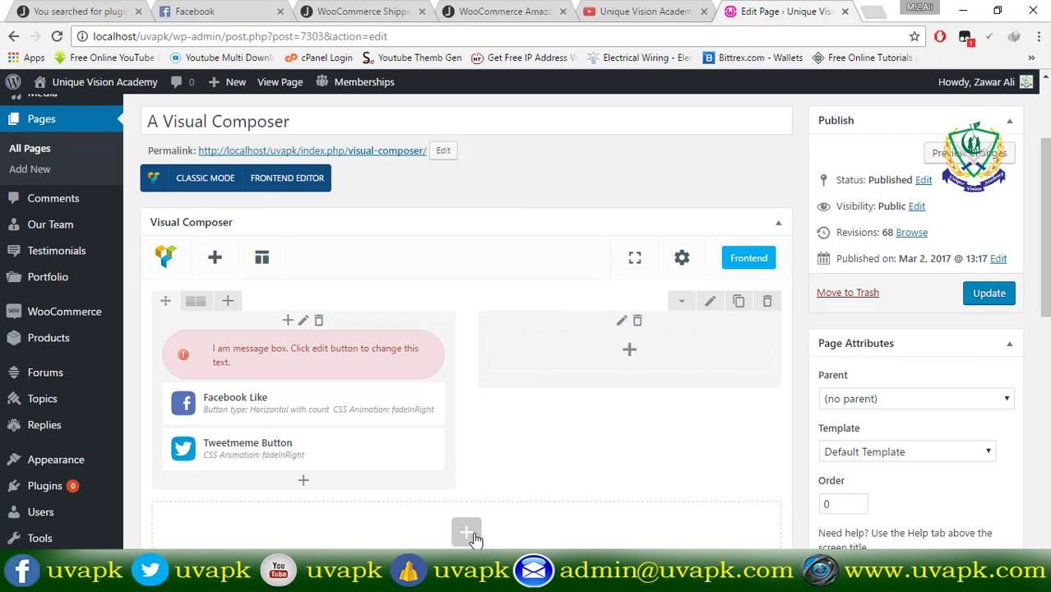
Add a Google+ Button below the Tweetmeme Button, with Standard size and Bubble annotation.
{"action": "left_click", "coordinate": [304, 481]}
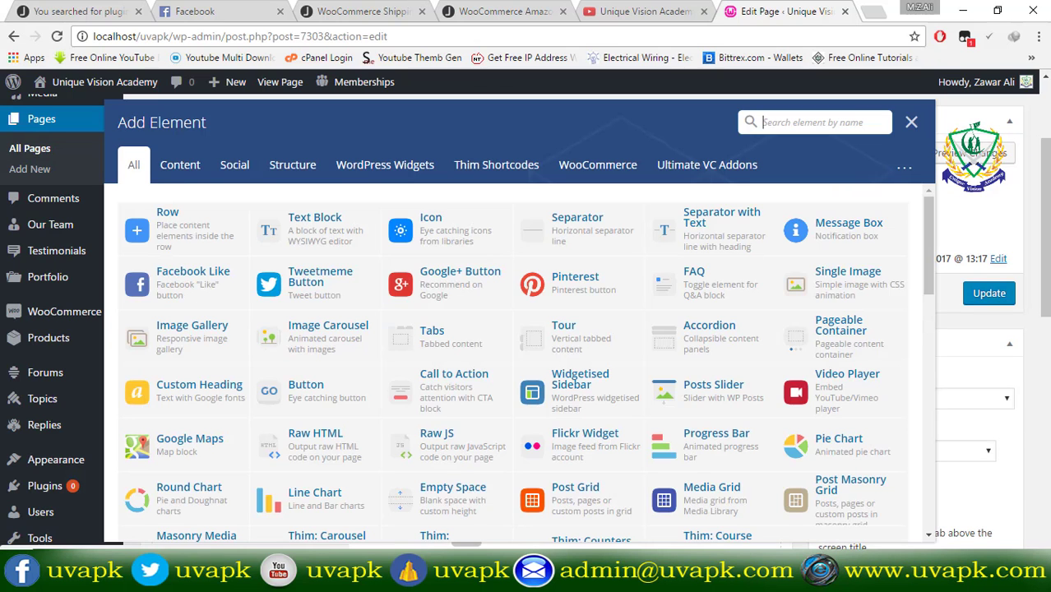
{"action": "left_click", "coordinate": [436, 276]}
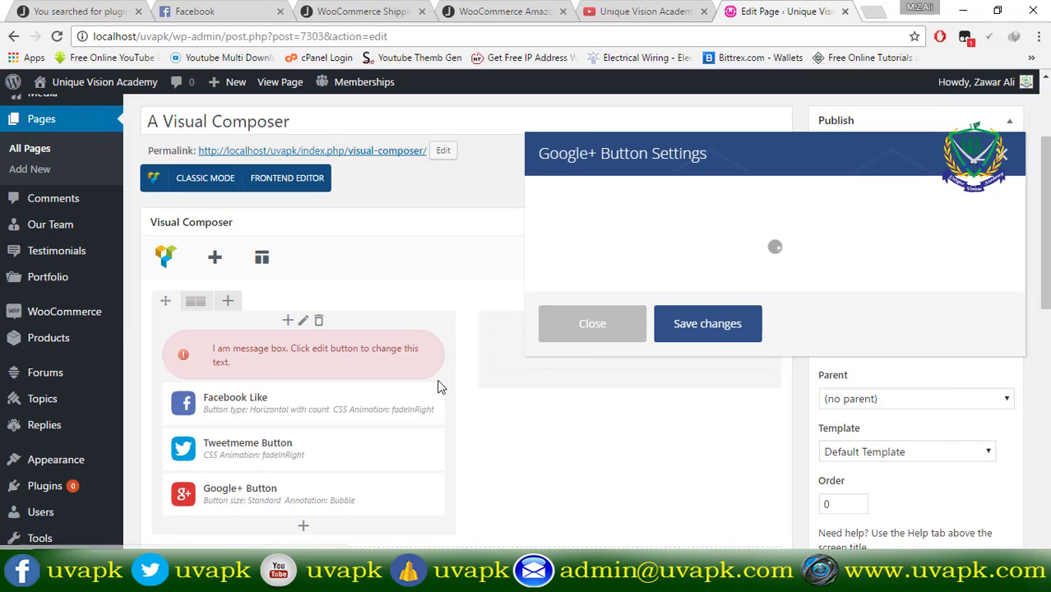
{"action": "left_click", "coordinate": [746, 267]}
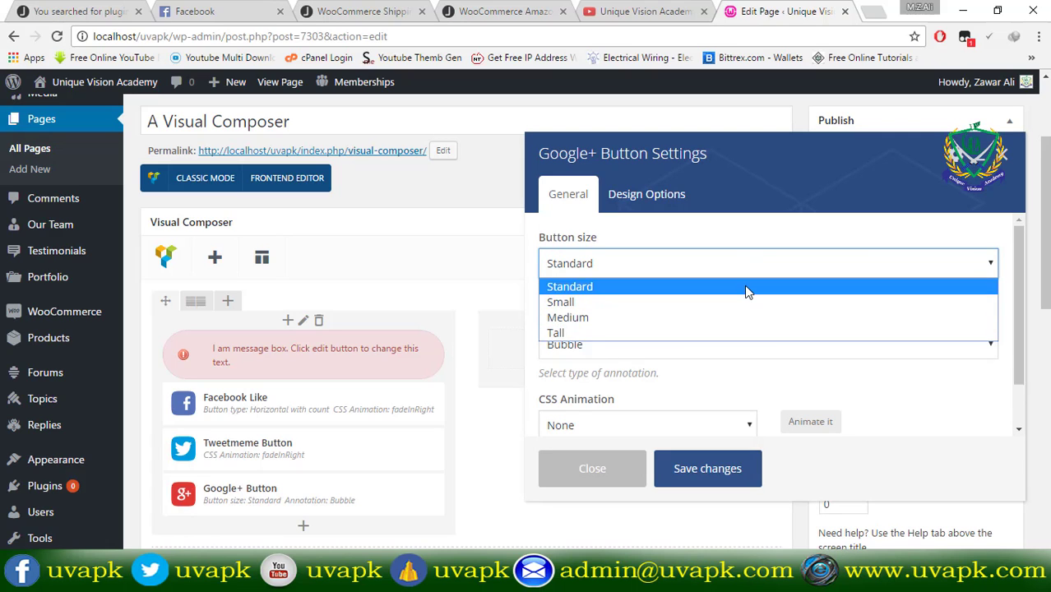
{"action": "left_click", "coordinate": [747, 288]}
{"action": "left_click", "coordinate": [721, 354]}
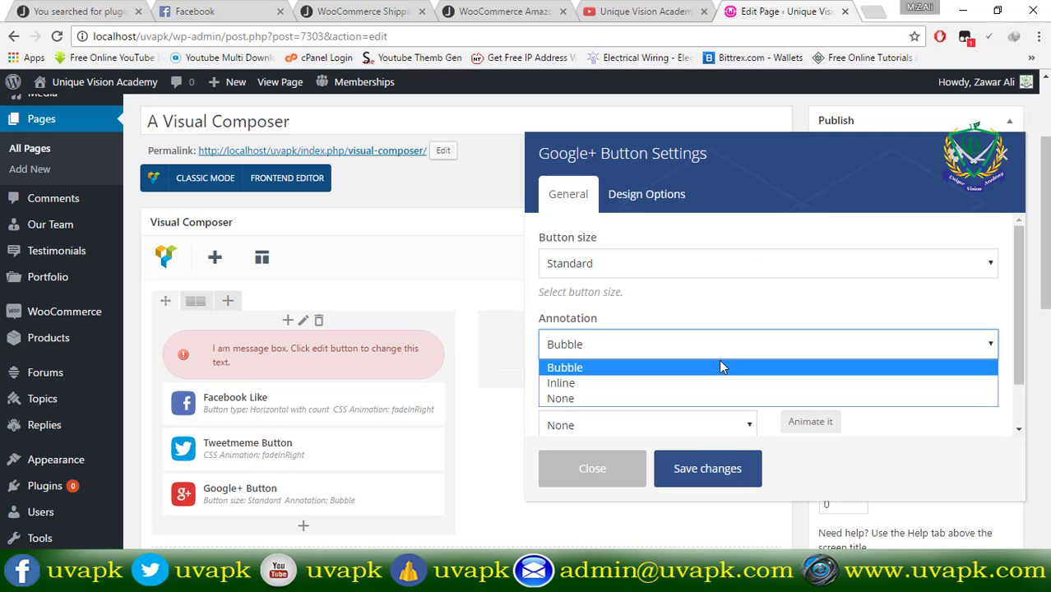
{"action": "left_click", "coordinate": [730, 313]}
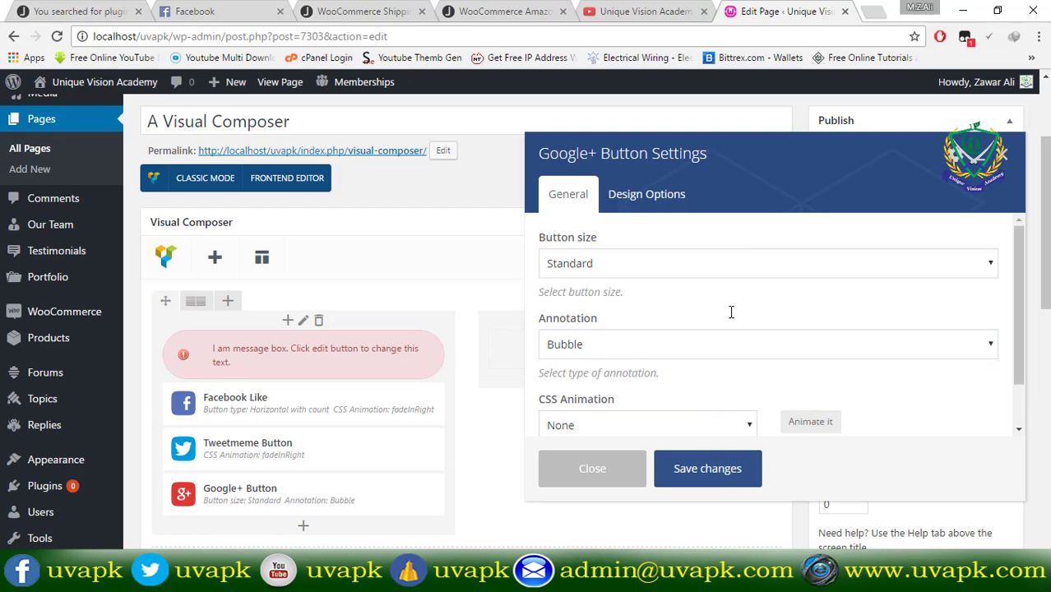
Set the Google+ Button's CSS animation to fadeInRightBig, look through its design options and save the settings.
{"action": "scroll", "coordinate": [730, 313], "scroll_direction": "down", "scroll_amount": 3}
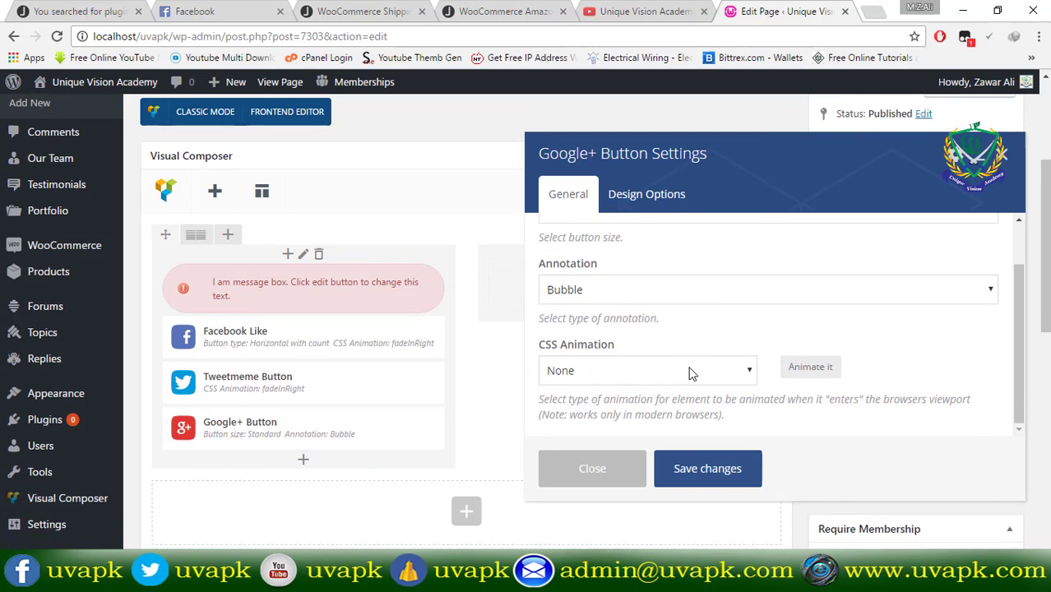
{"action": "left_click", "coordinate": [687, 371]}
{"action": "key", "text": "Escape"}
{"action": "key", "text": "f"}
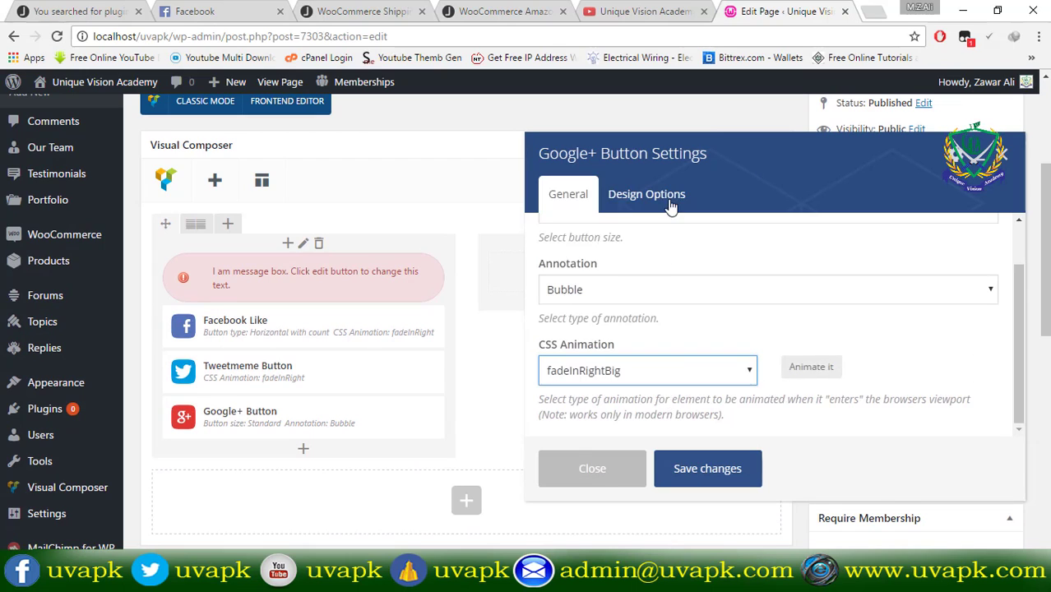
{"action": "left_click", "coordinate": [674, 202]}
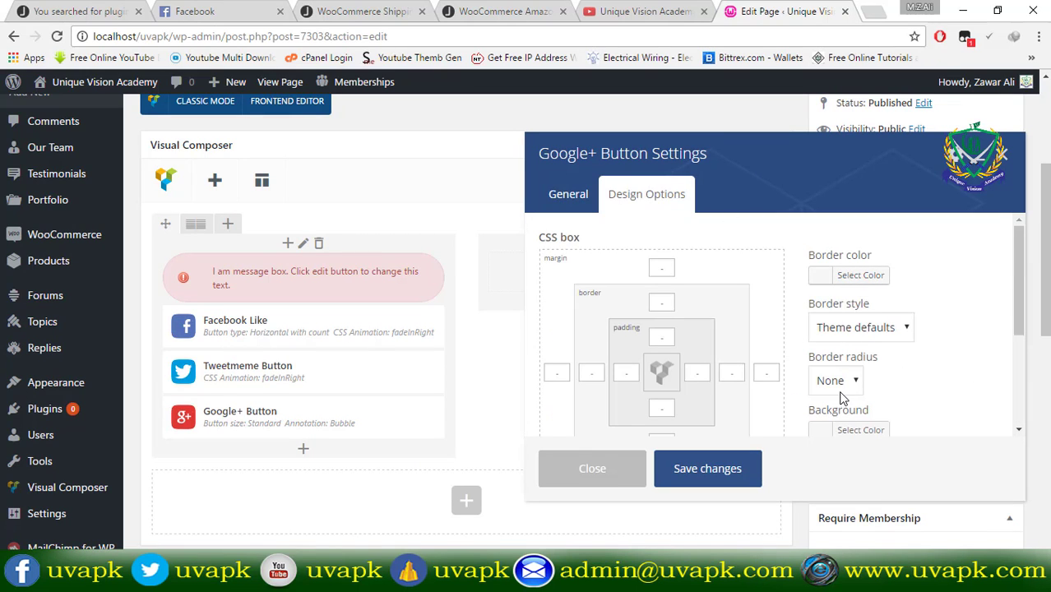
{"action": "scroll", "coordinate": [842, 402], "scroll_direction": "down", "scroll_amount": 1}
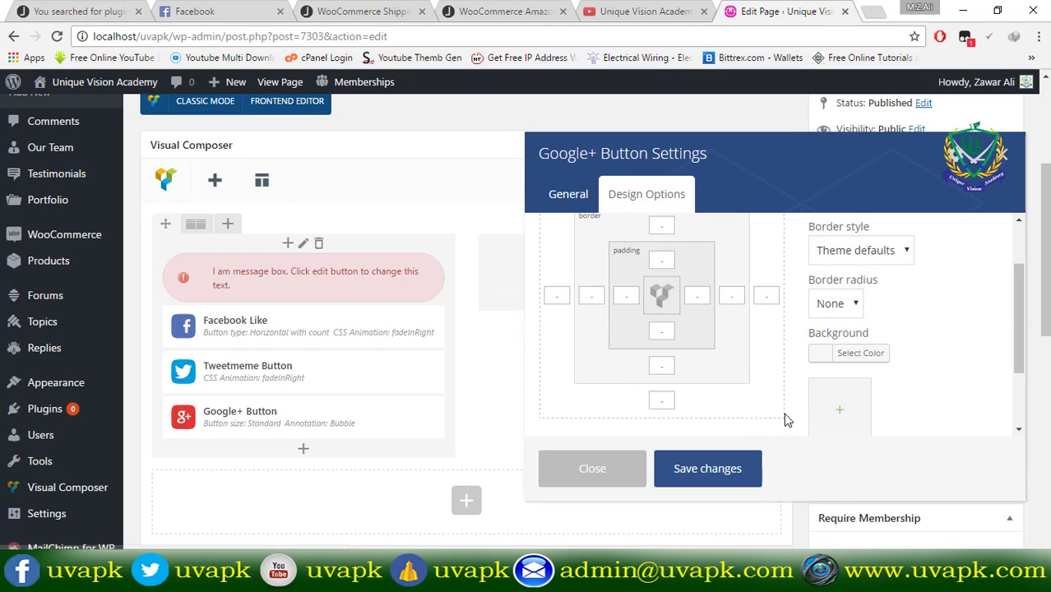
{"action": "left_click", "coordinate": [745, 465]}
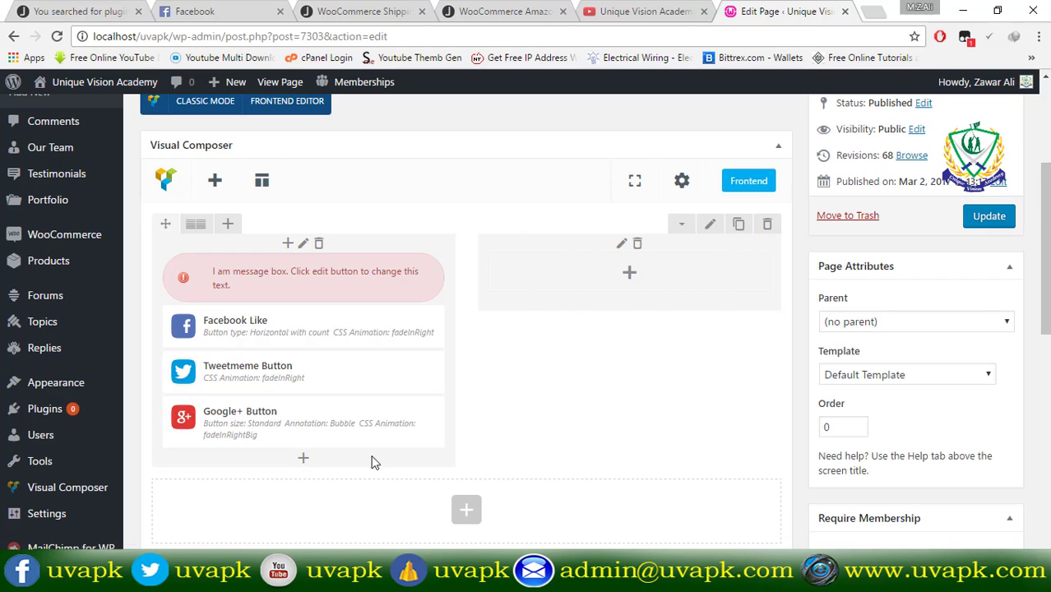
Add a Pinterest element below the Google+ Button, with the Horizontal button type.
{"action": "left_click", "coordinate": [302, 458]}
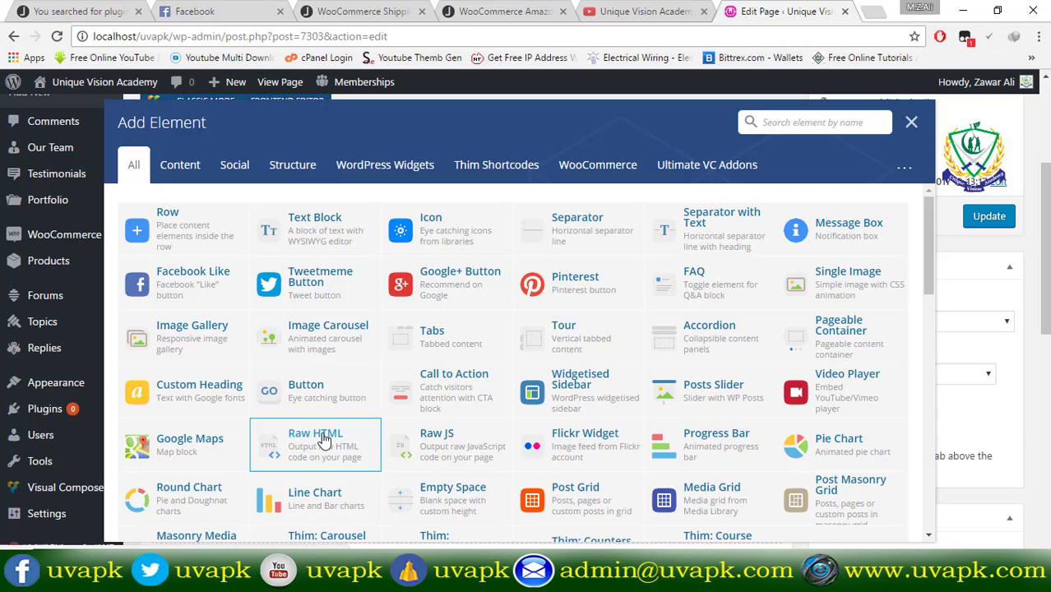
{"action": "left_click", "coordinate": [624, 296]}
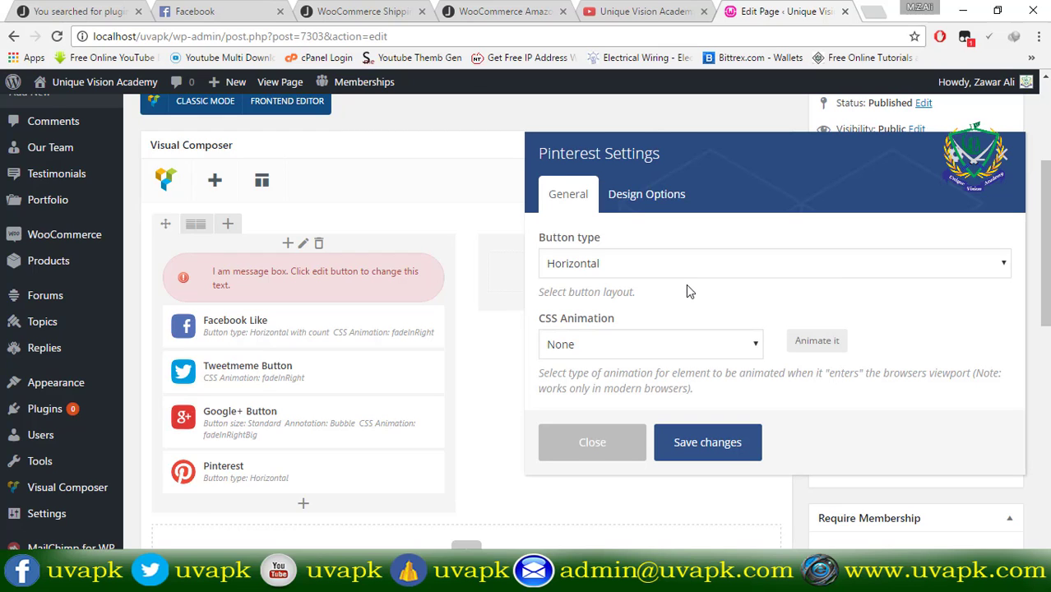
{"action": "left_click", "coordinate": [693, 273]}
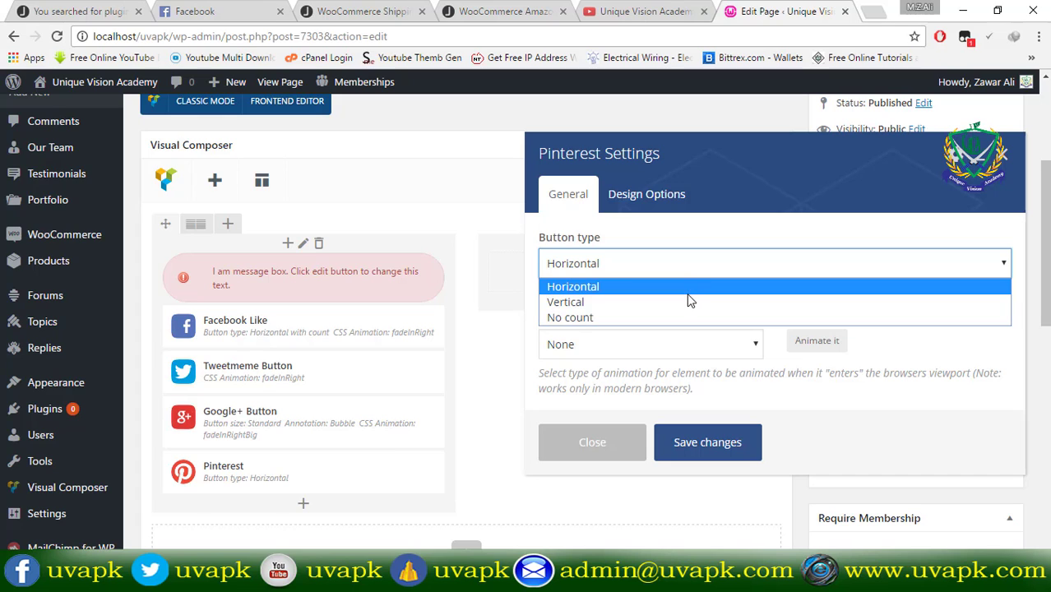
{"action": "left_click", "coordinate": [685, 304]}
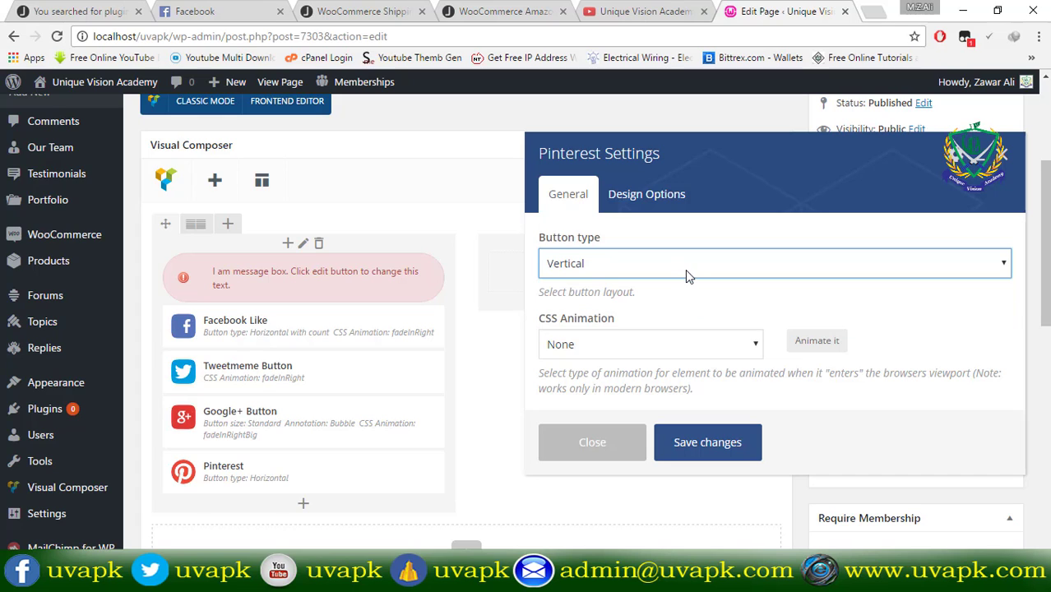
{"action": "left_click", "coordinate": [685, 269]}
{"action": "left_click", "coordinate": [677, 285]}
Set the Pinterest element's CSS animation to fadeInUp, look through its design options and save the settings.
{"action": "left_click", "coordinate": [657, 343]}
{"action": "left_click", "coordinate": [617, 272]}
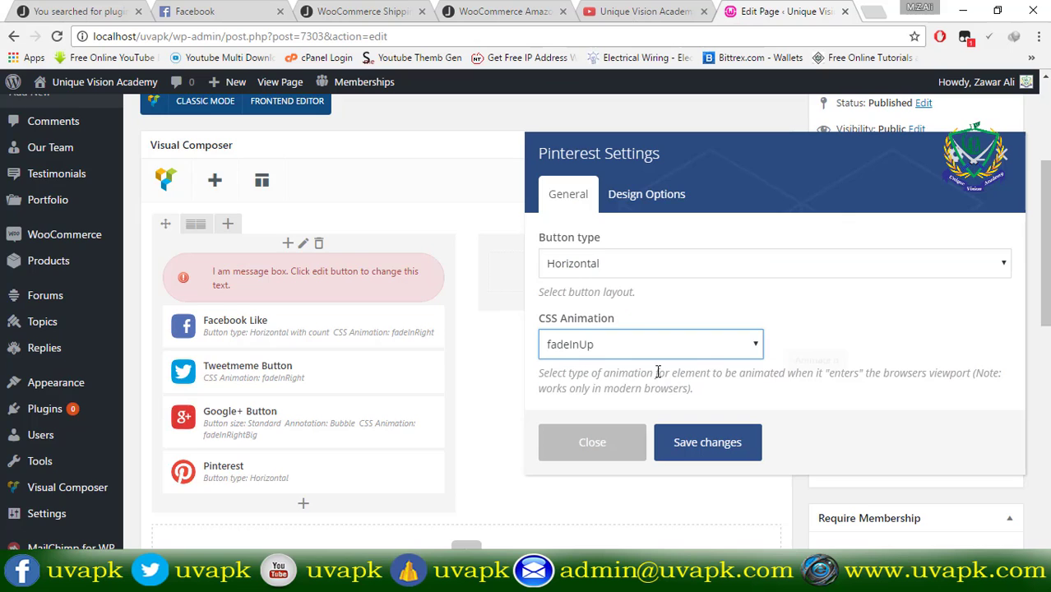
{"action": "scroll", "coordinate": [658, 372], "scroll_direction": "down", "scroll_amount": 2}
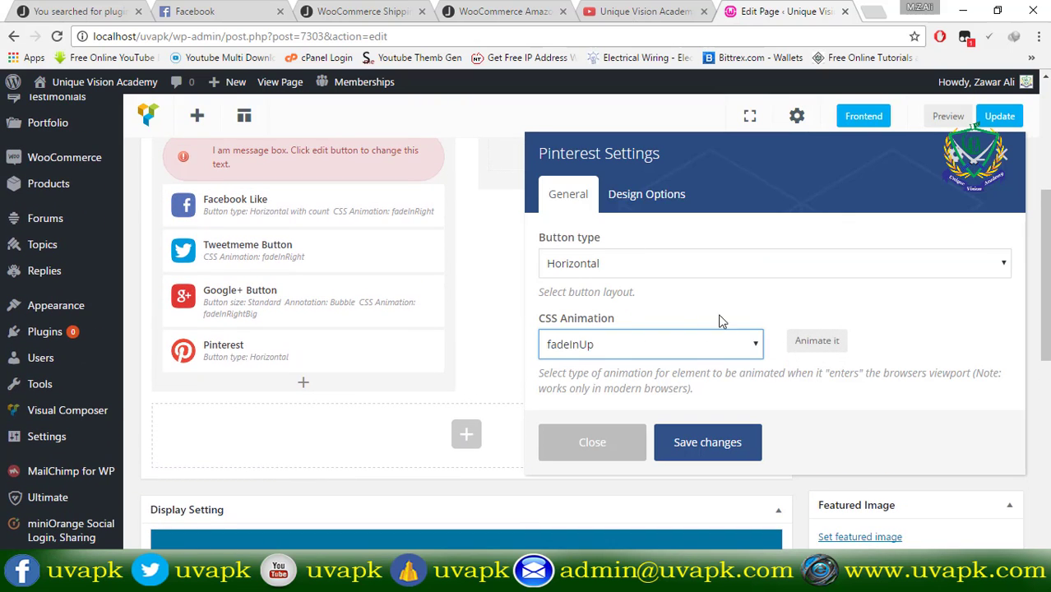
{"action": "left_click", "coordinate": [663, 194]}
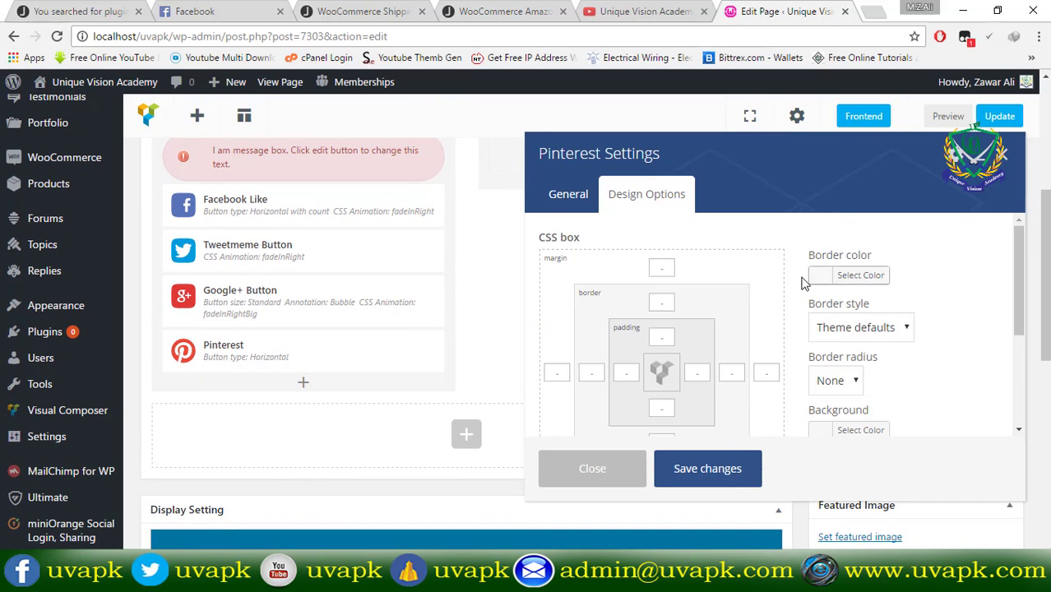
{"action": "scroll", "coordinate": [866, 437], "scroll_direction": "down", "scroll_amount": 3}
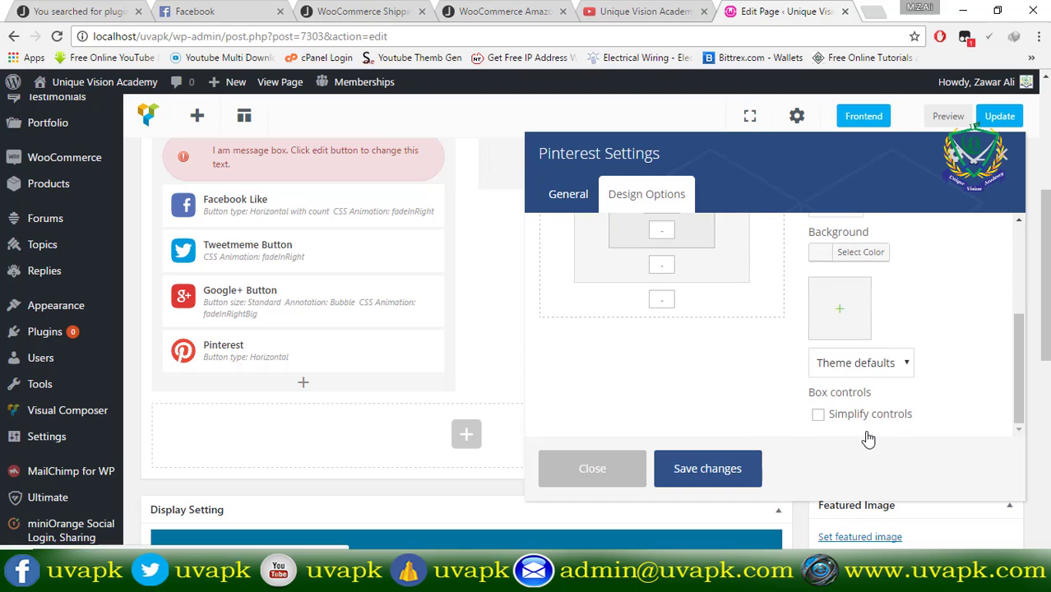
{"action": "scroll", "coordinate": [867, 435], "scroll_direction": "down", "scroll_amount": 3}
{"action": "left_click", "coordinate": [732, 483]}
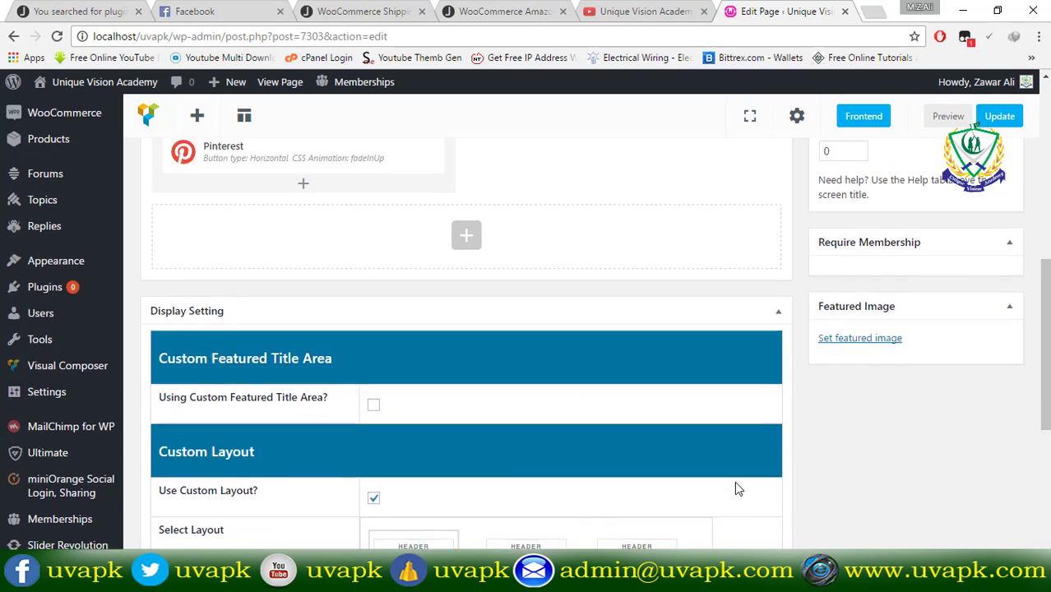
Update the page and open its published version in a new tab.
{"action": "scroll", "coordinate": [738, 489], "scroll_direction": "up", "scroll_amount": 5}
{"action": "left_click", "coordinate": [990, 294]}
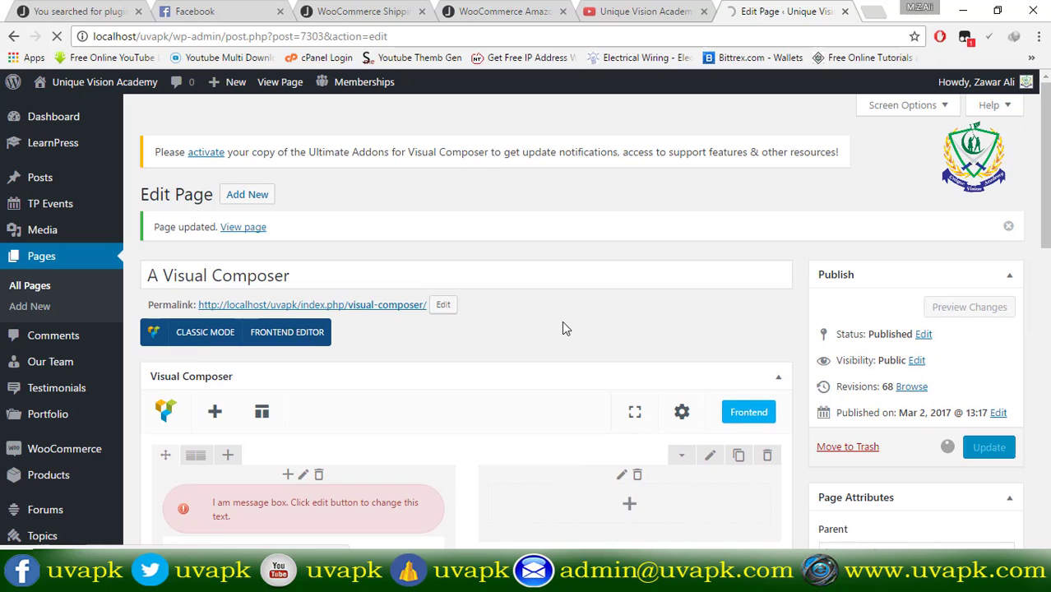
{"action": "scroll", "coordinate": [441, 411], "scroll_direction": "down", "scroll_amount": 5}
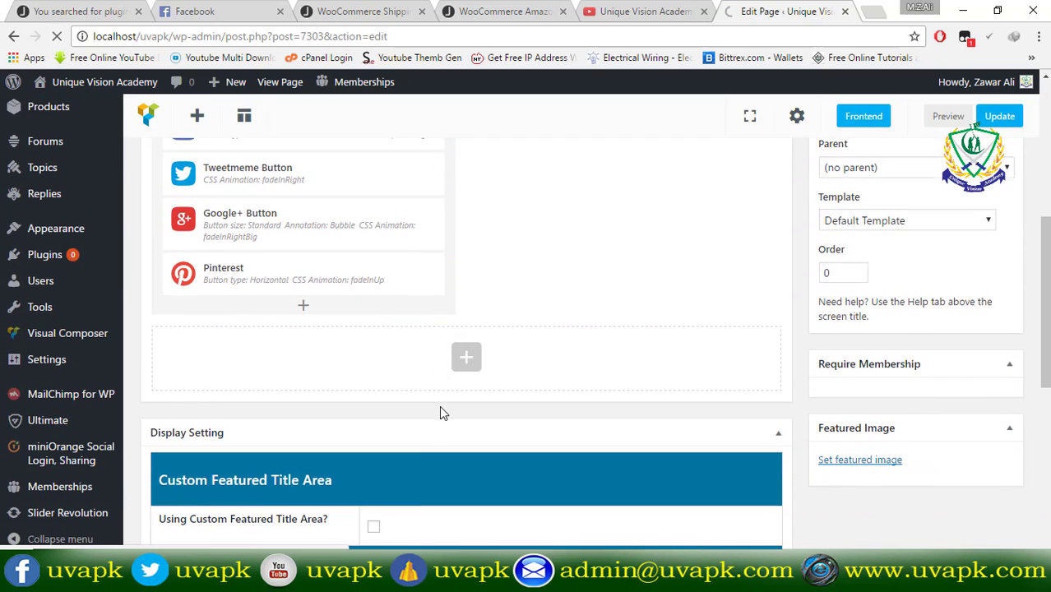
{"action": "scroll", "coordinate": [440, 409], "scroll_direction": "up", "scroll_amount": 6}
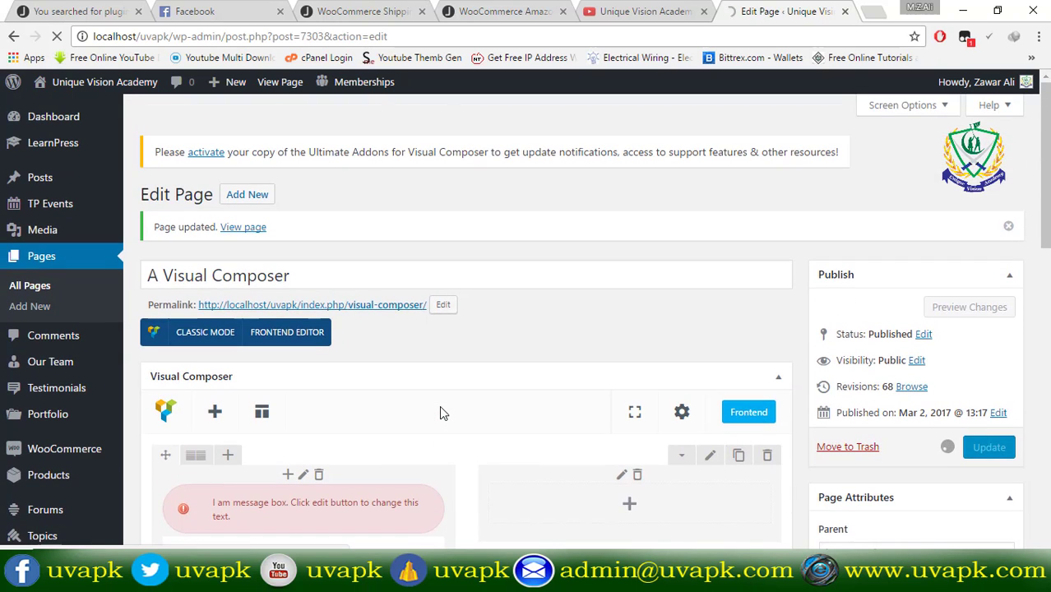
{"action": "right_click", "coordinate": [258, 232]}
{"action": "left_click", "coordinate": [298, 243]}
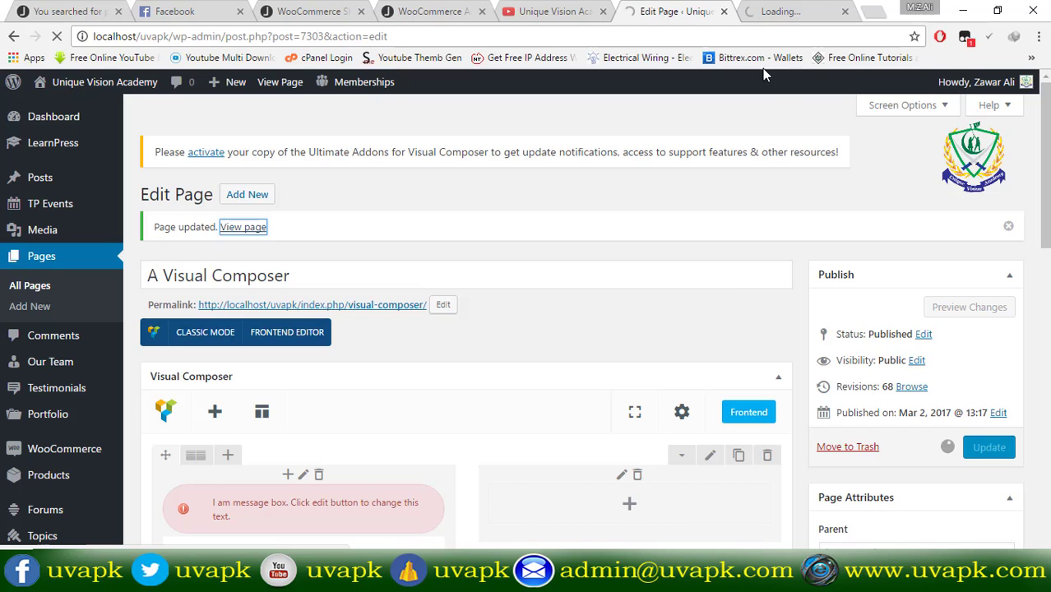
View the message box and the social buttons on the published A Visual Composer page.
{"action": "left_click", "coordinate": [764, 17]}
{"action": "left_click", "coordinate": [652, 8]}
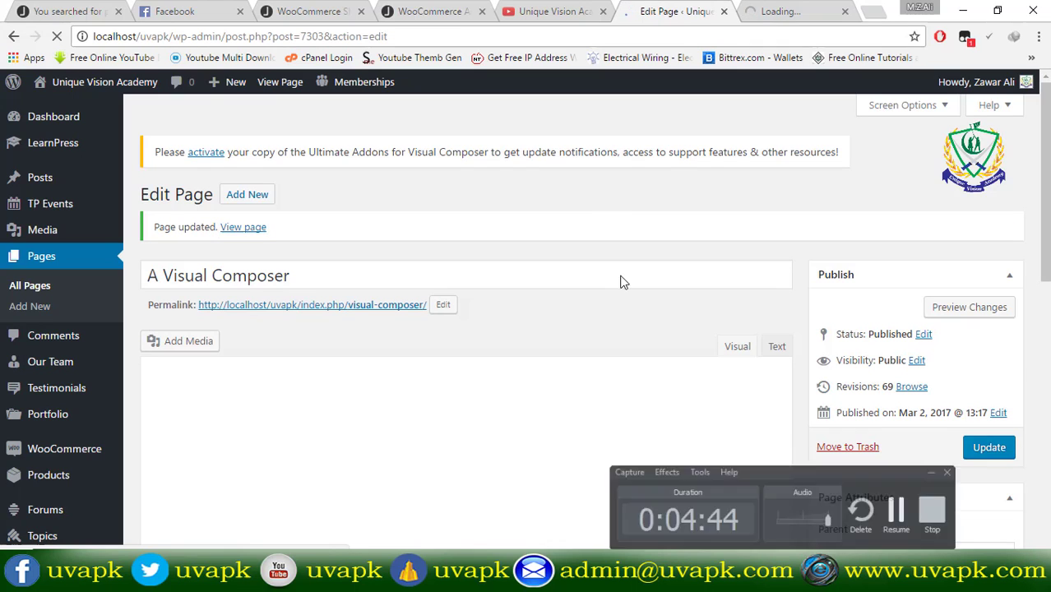
{"action": "left_click", "coordinate": [765, 10]}
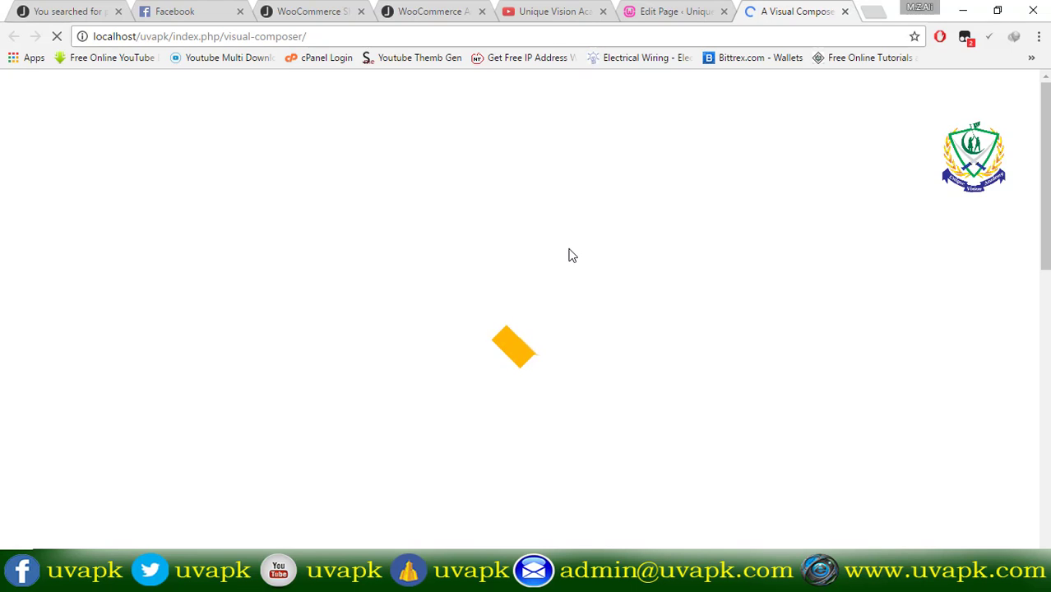
{"action": "scroll", "coordinate": [573, 255], "scroll_direction": "down", "scroll_amount": 5}
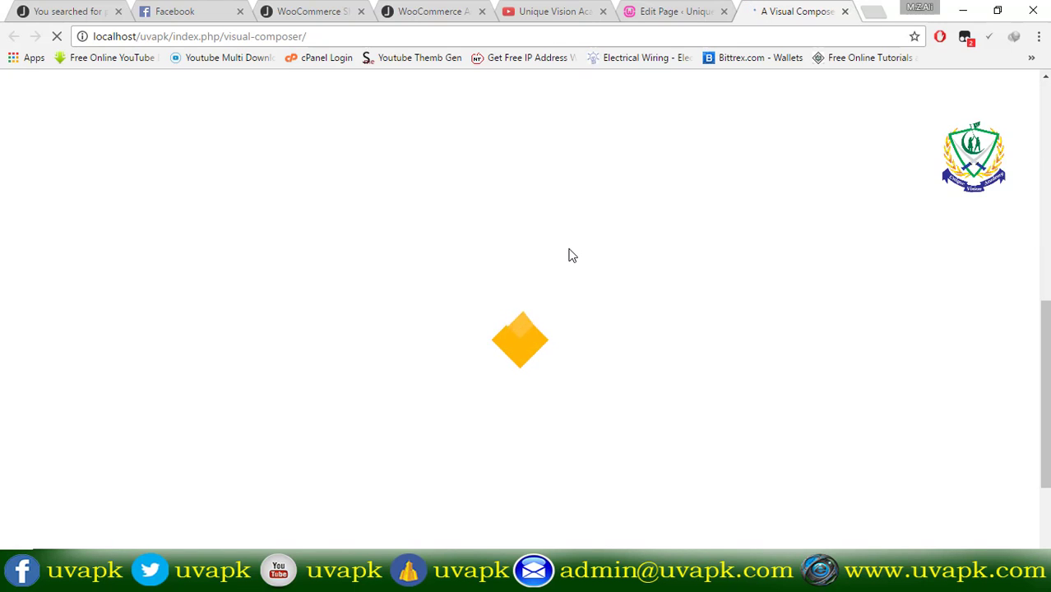
{"action": "scroll", "coordinate": [572, 256], "scroll_direction": "up", "scroll_amount": 5}
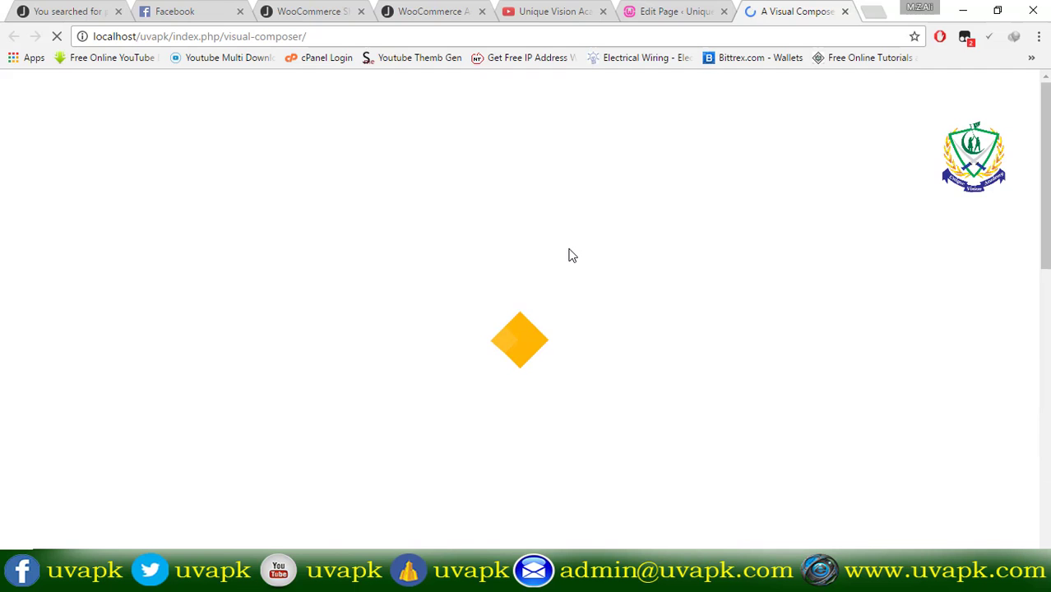
{"action": "scroll", "coordinate": [330, 167], "scroll_direction": "down", "scroll_amount": 3}
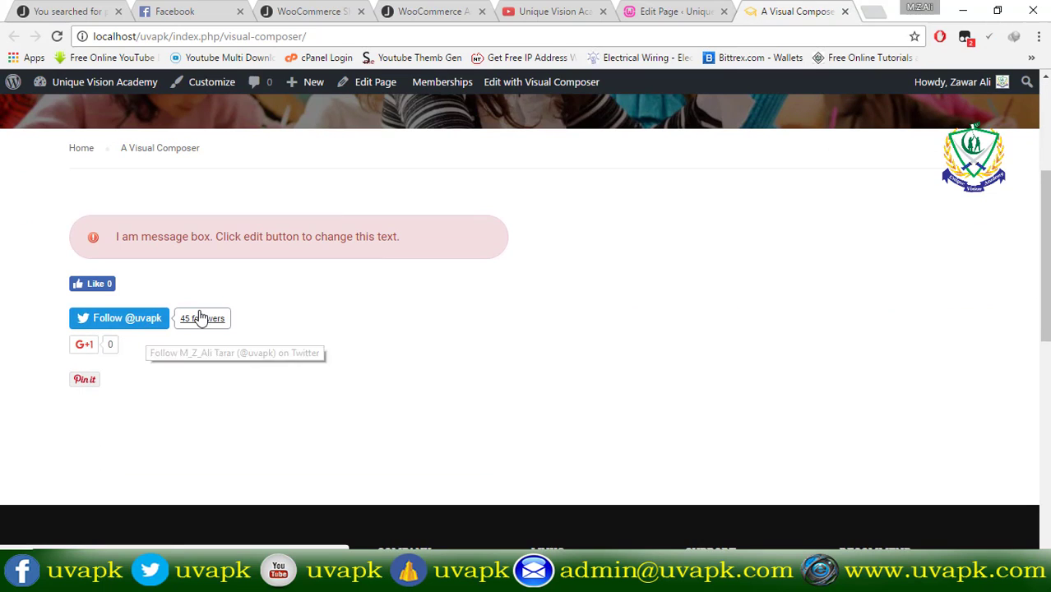
Try the Google+ button on the published page, close its popup window and like the page with the Facebook button.
{"action": "left_click", "coordinate": [86, 346]}
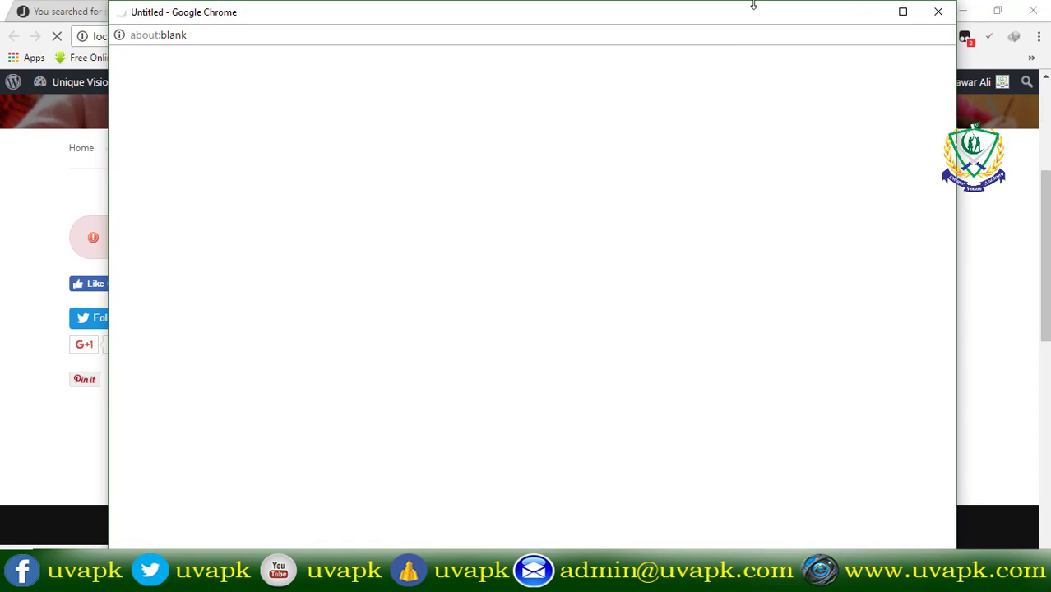
{"action": "left_click", "coordinate": [940, 13]}
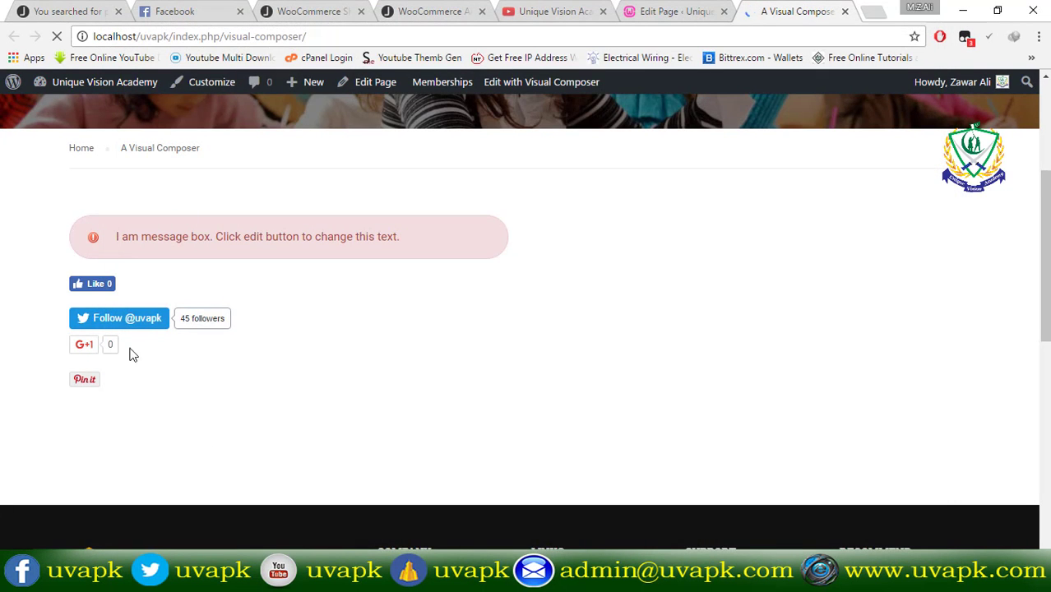
{"action": "left_click", "coordinate": [91, 285]}
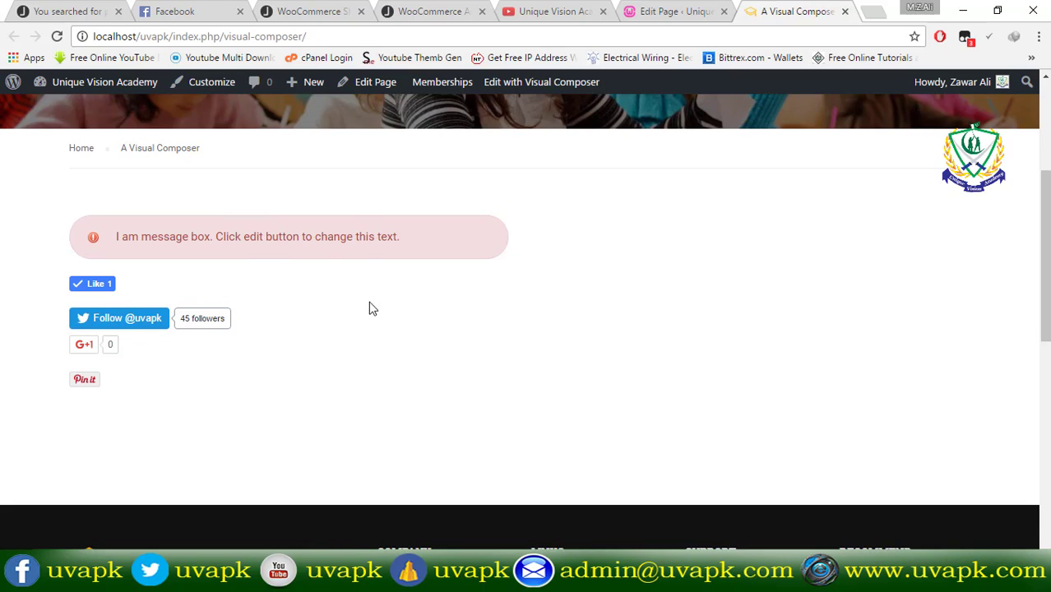
{"action": "left_click_drag", "start_coordinate": [201, 243], "coordinate": [449, 246]}
{"action": "left_click", "coordinate": [134, 265]}
{"action": "left_click", "coordinate": [388, 337]}
{"action": "scroll", "coordinate": [387, 254], "scroll_direction": "down", "scroll_amount": 2}
{"action": "scroll", "coordinate": [386, 255], "scroll_direction": "up", "scroll_amount": 2}
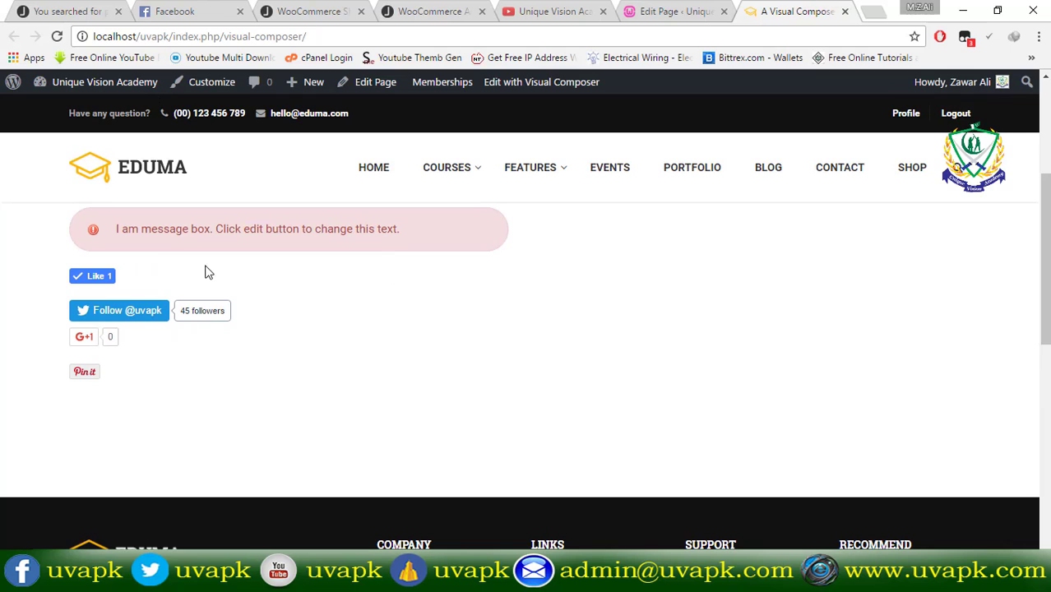